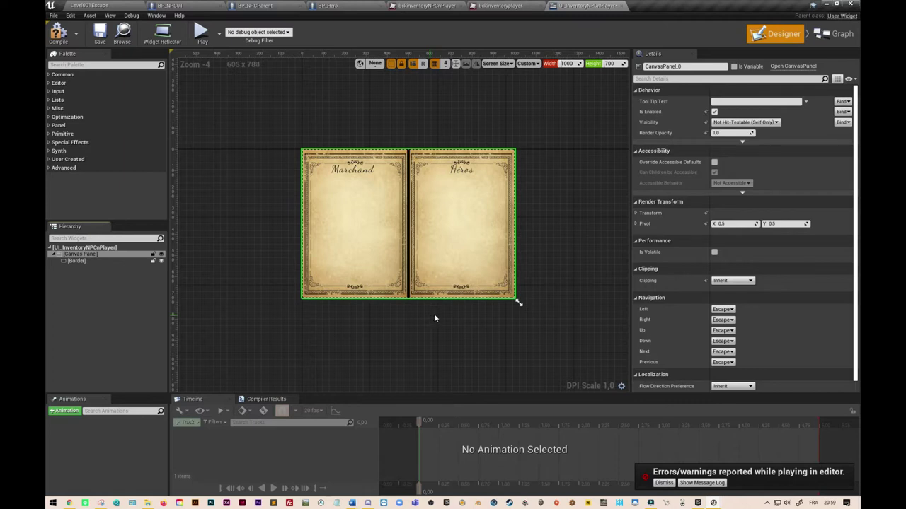
Open the Custom screen-size dropdown in the Designer toolbar to list preview sizes.
click(536, 64)
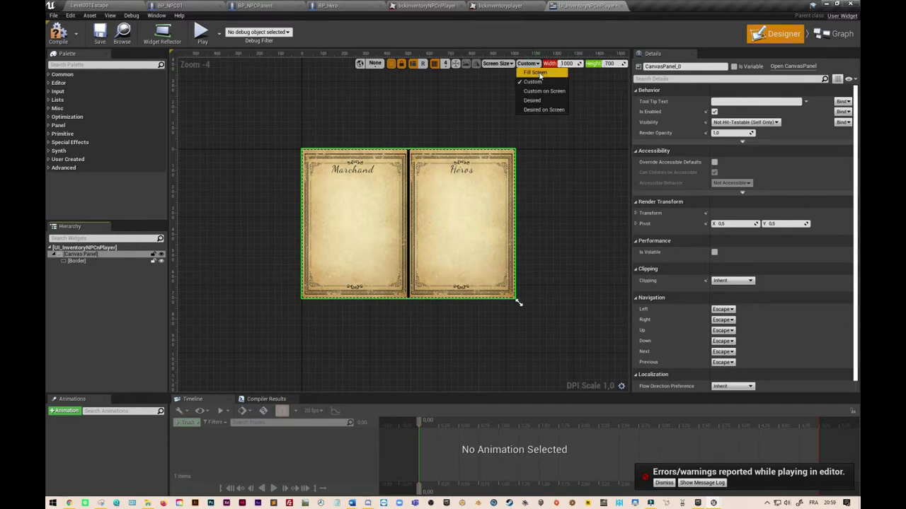
Preview at 1280x720 fill screen and anchor the parchment Border top-left at 1000×700.
click(537, 72)
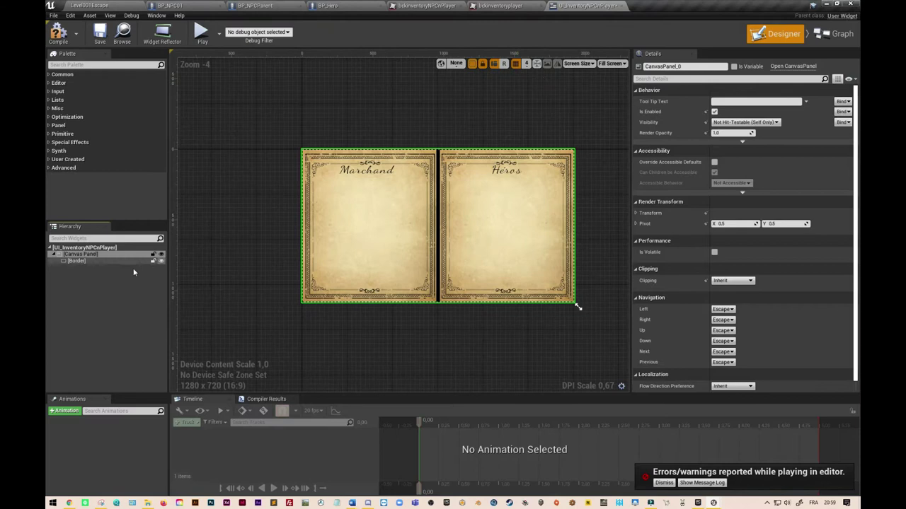
click(79, 261)
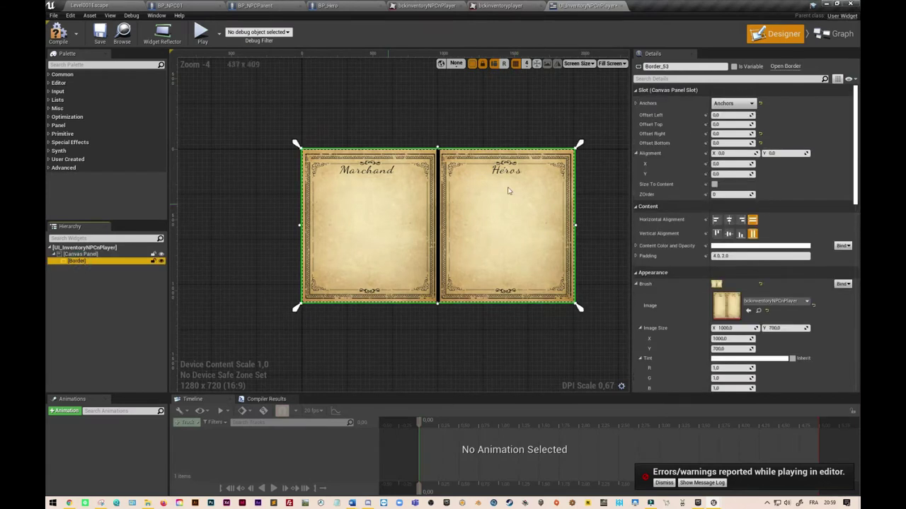
click(751, 104)
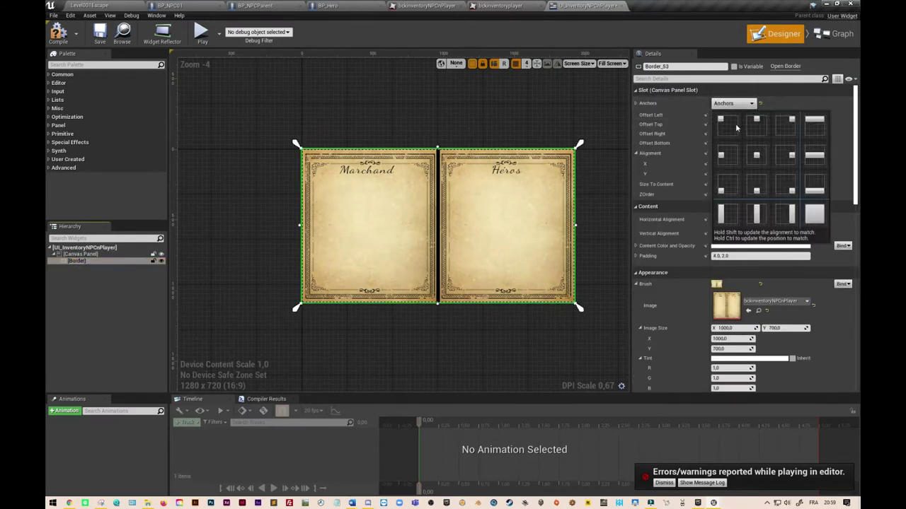
click(728, 124)
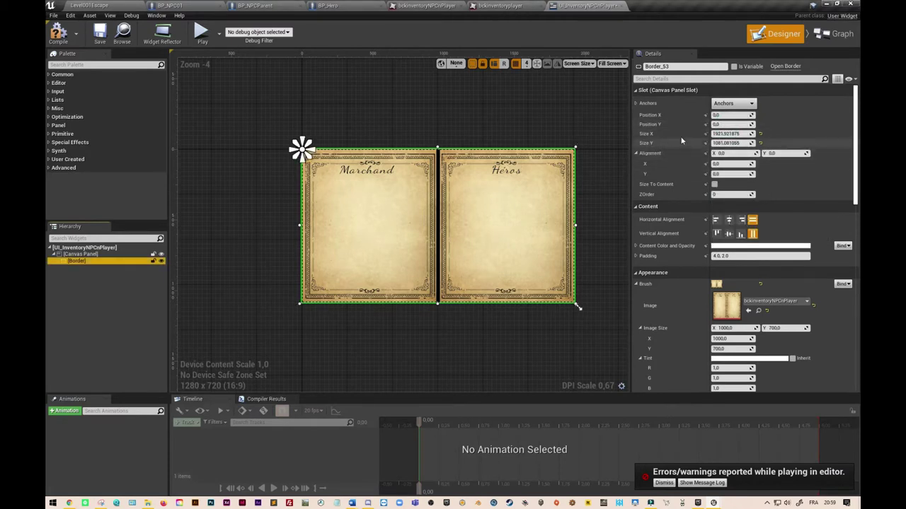
click(729, 134)
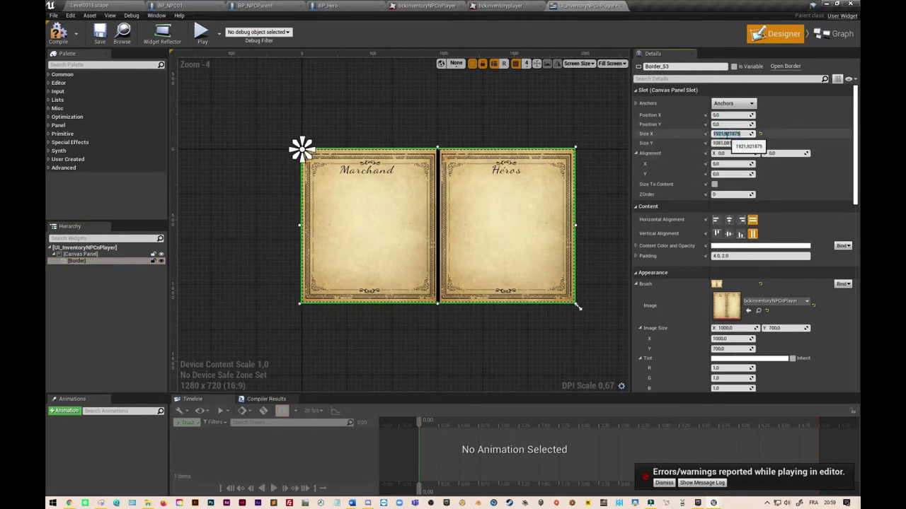
text(1000)
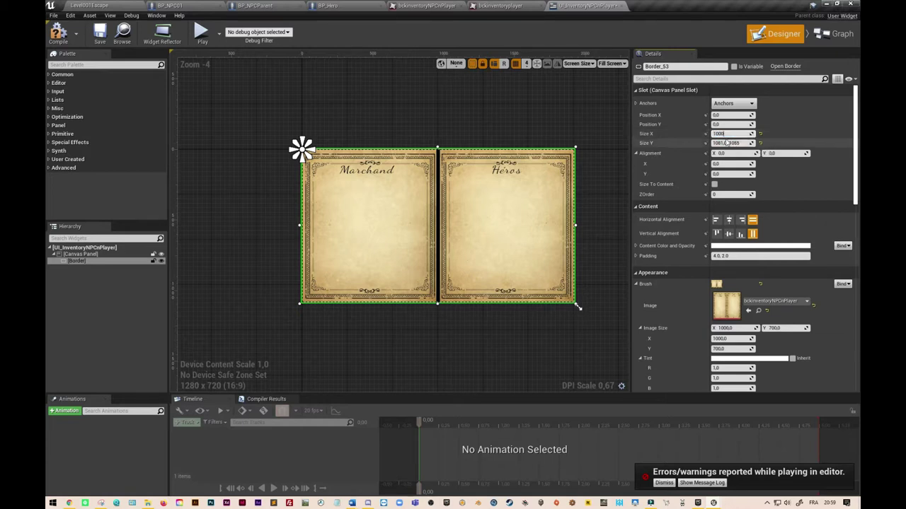
click(726, 143)
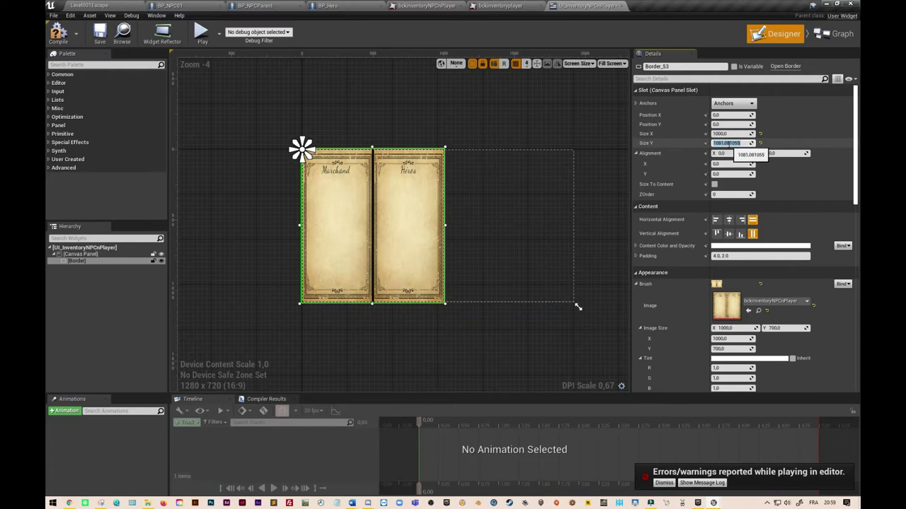
text(700)
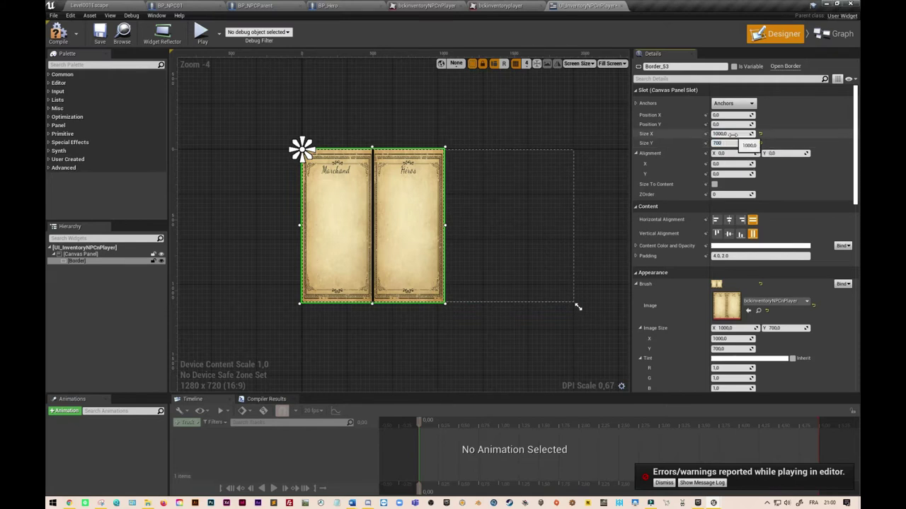
key(Return)
Drag the Border to roughly centre (460, 152) and save UI_InventoryNPCinPlayer.
click(726, 133)
scroll(345, 224, up, 2)
scroll(348, 220, down, 1)
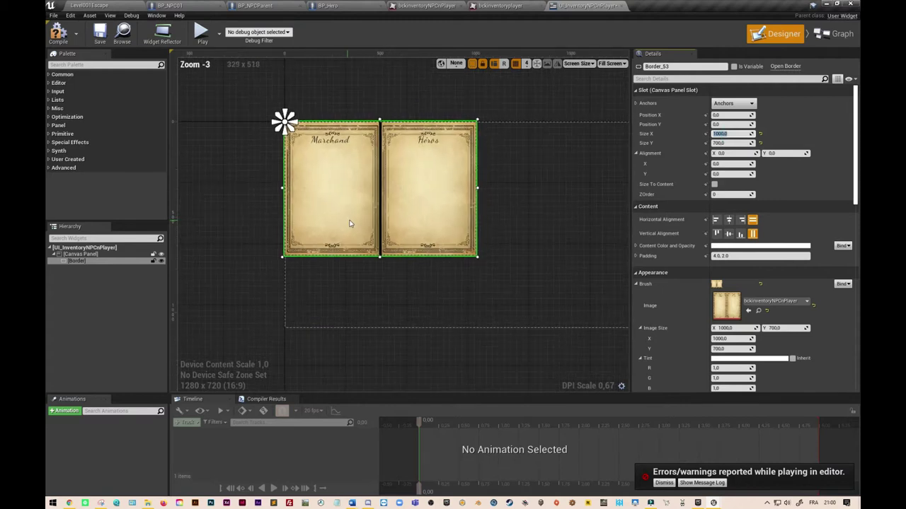
drag(352, 172, 446, 194)
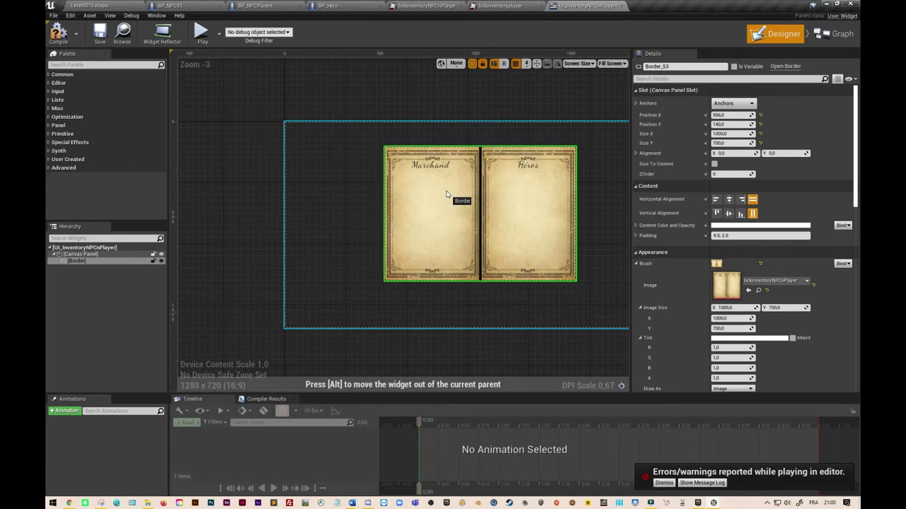
drag(446, 196, 434, 199)
click(100, 32)
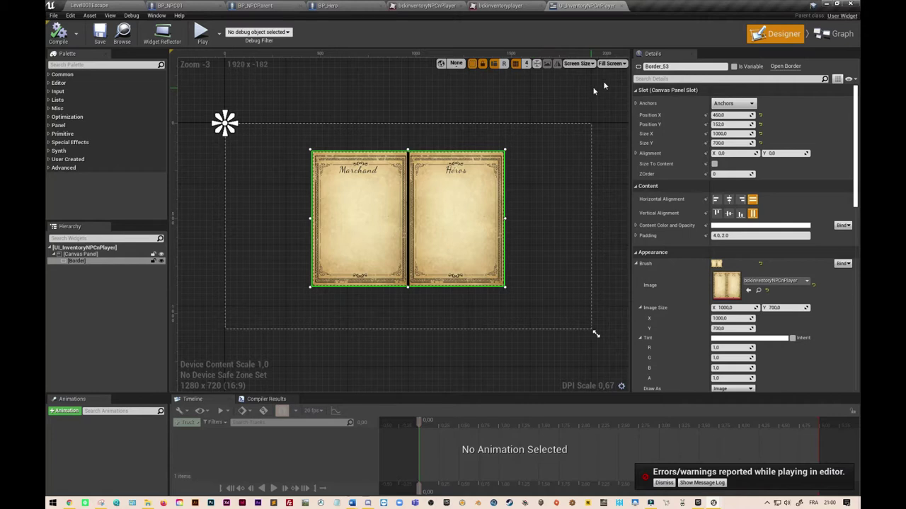
In the Event Graph, delete the Hide NPCn Player Inventory call from the Hide_NPCnPlayerInventory event.
click(837, 33)
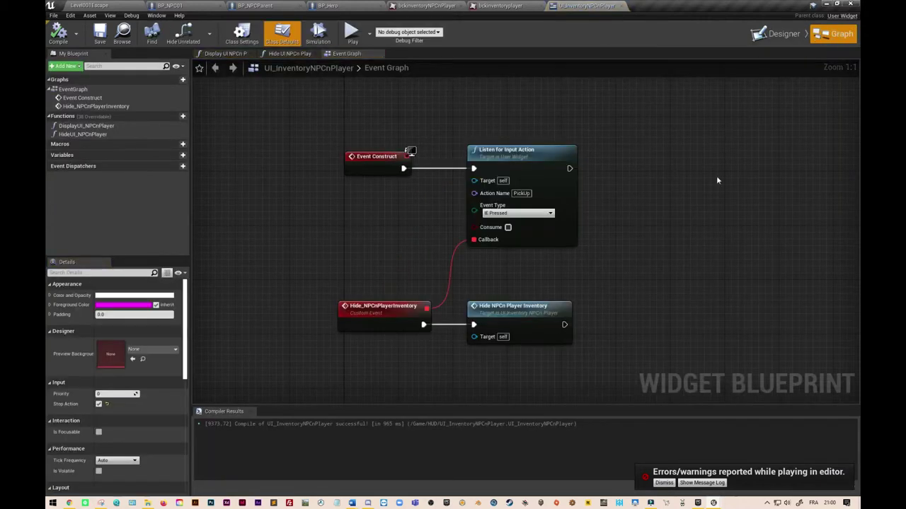
right_drag(439, 364, 406, 319)
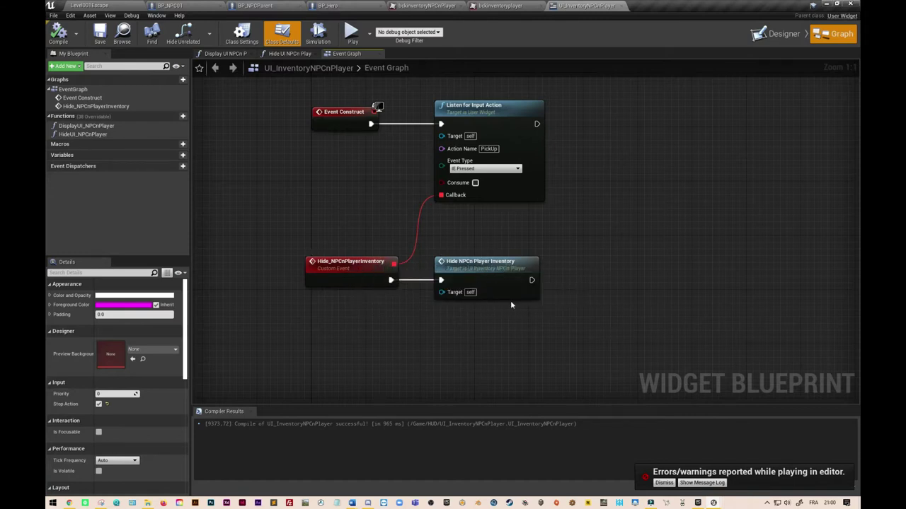
click(495, 278)
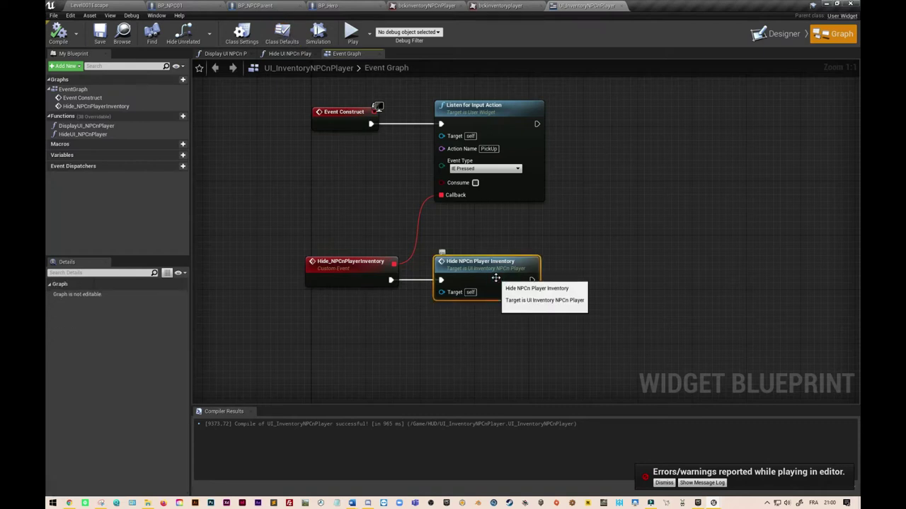
key(Delete)
drag(391, 280, 437, 283)
text(hide)
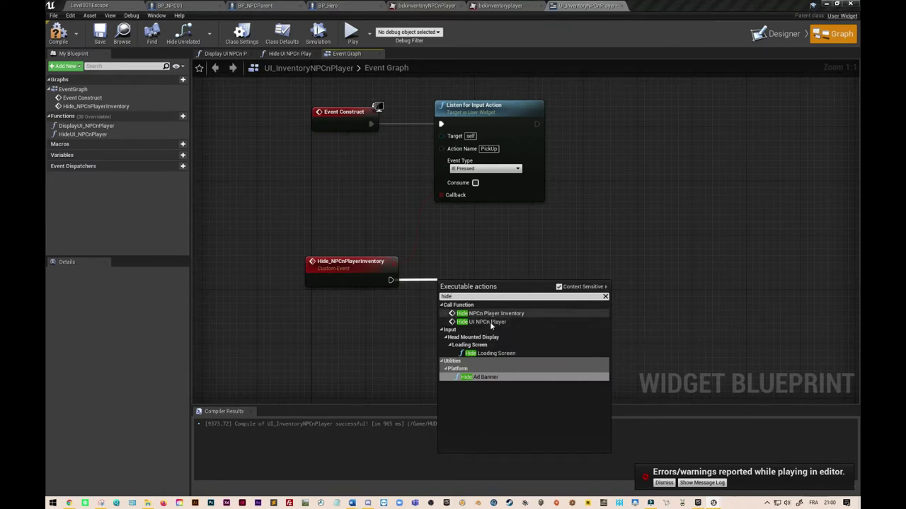
click(384, 321)
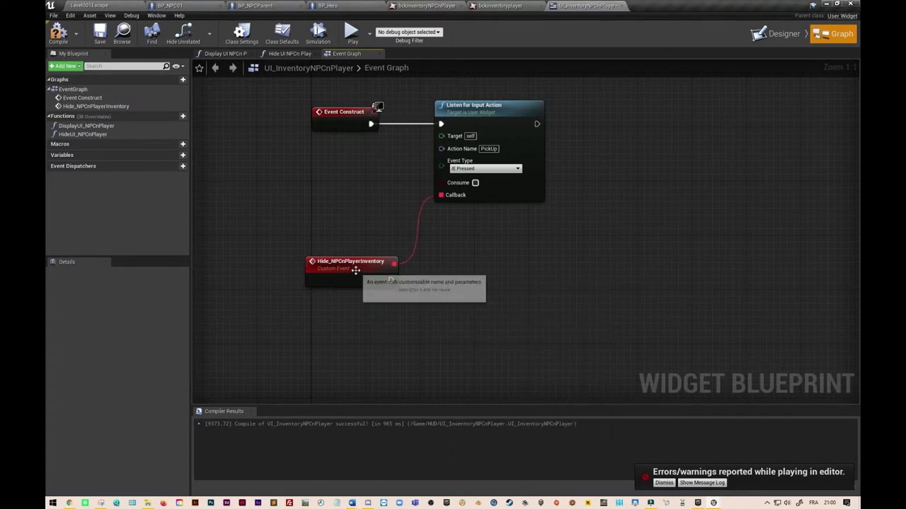
click(324, 261)
Rename the Hide_NPCnPlayerInventory custom event to Hide_Callback.
drag(123, 295, 108, 295)
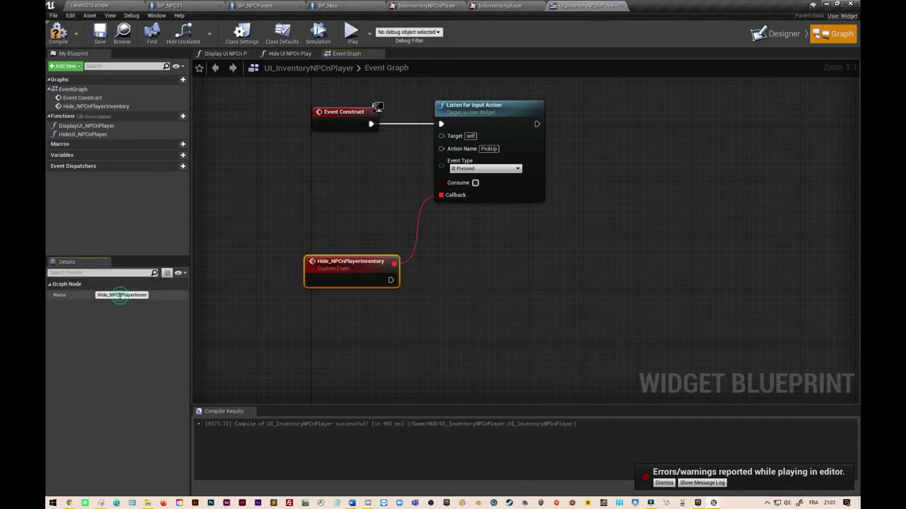
double_click(110, 295)
text(Hide_Callback)
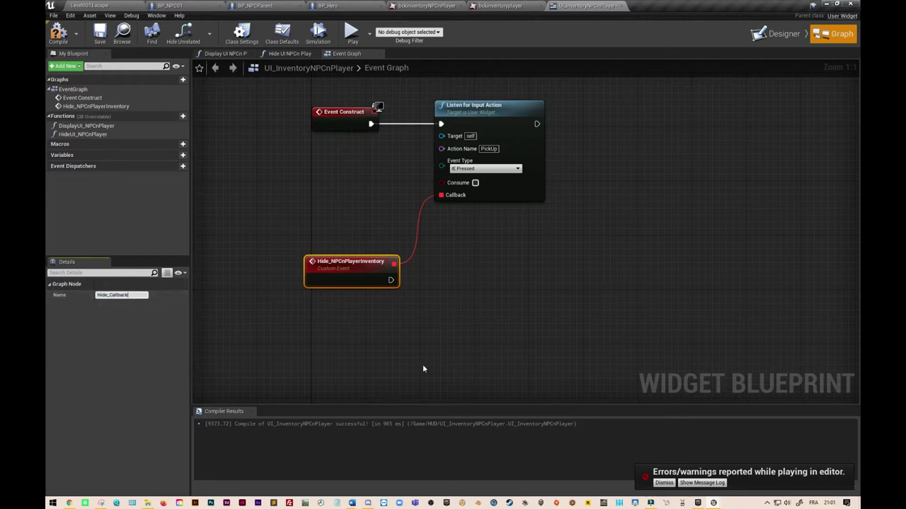
click(307, 313)
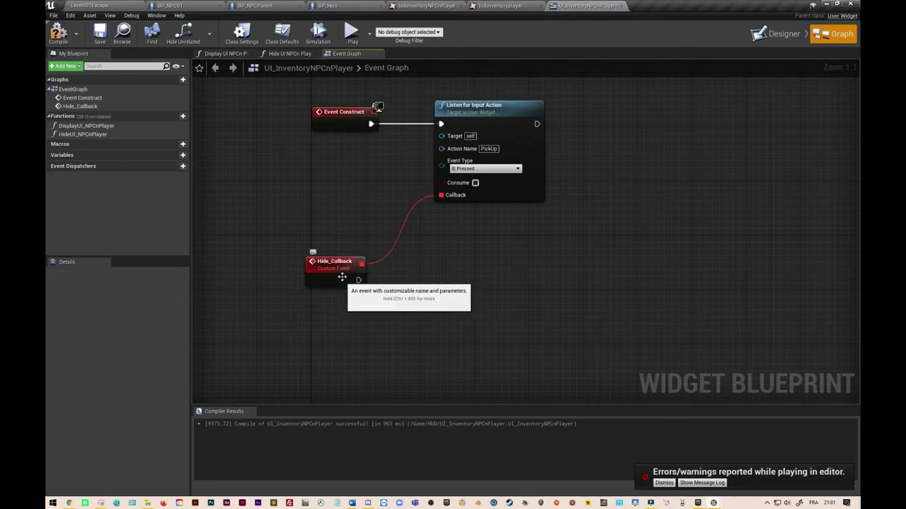
Have Hide_Callback call Hide UI NPCn Player, then compile the widget blueprint.
drag(358, 280, 452, 284)
text(hide)
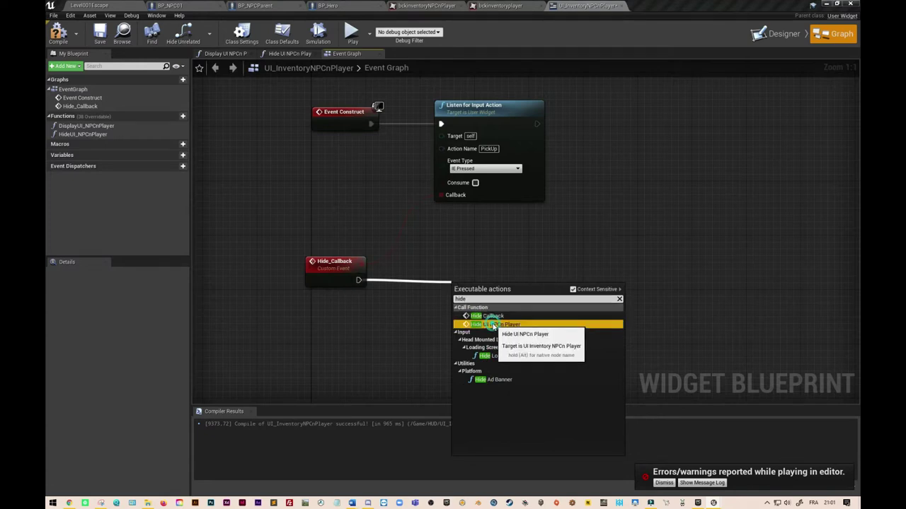
click(497, 324)
drag(482, 293, 469, 270)
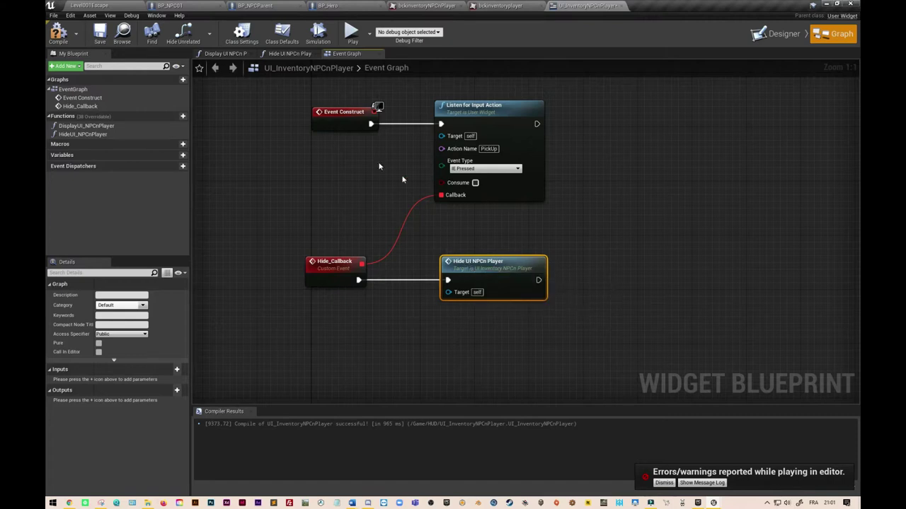
click(59, 32)
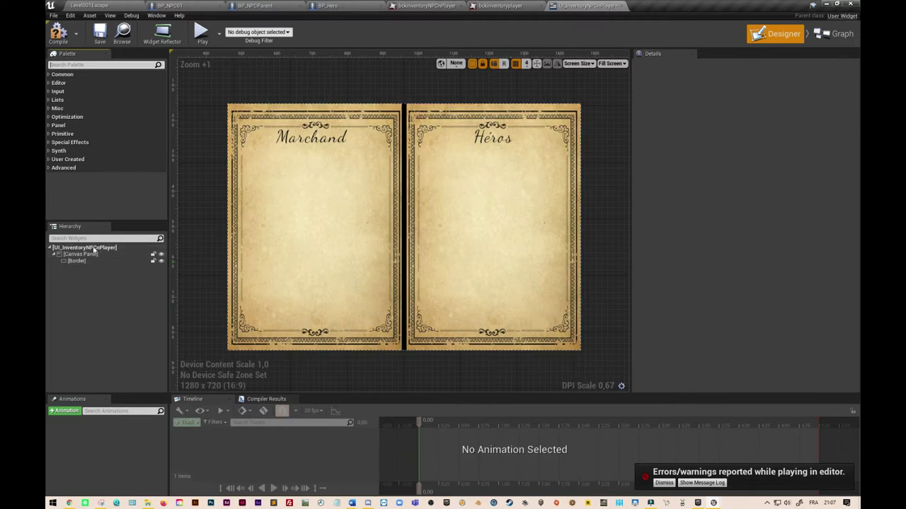
From the Palette, drop a Vertical Box onto Border and a Horizontal Box into that Vertical Box.
click(87, 65)
text(vertical)
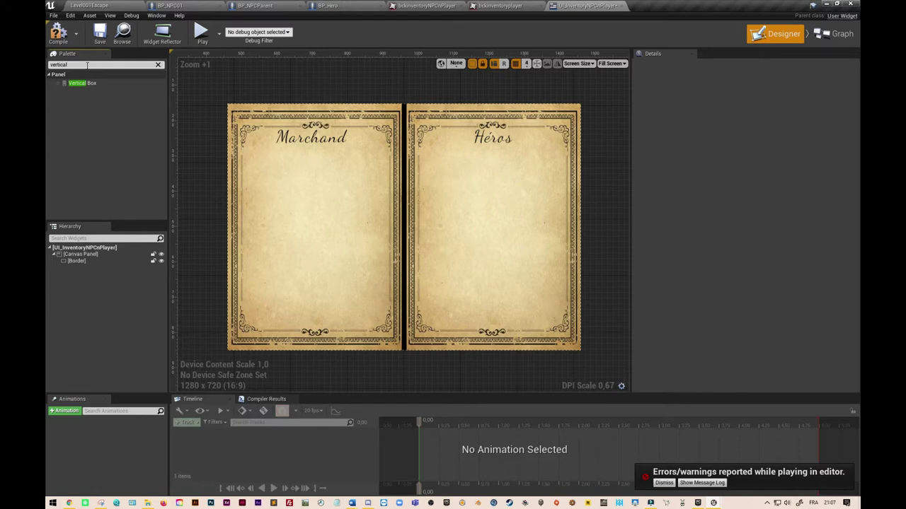
drag(82, 83, 84, 266)
click(78, 65)
click(78, 65)
text(horiz)
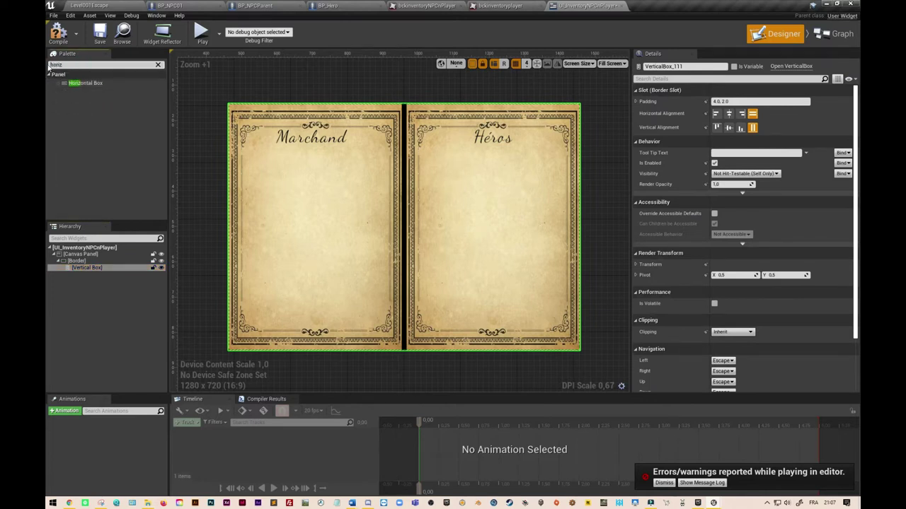
drag(85, 83, 97, 275)
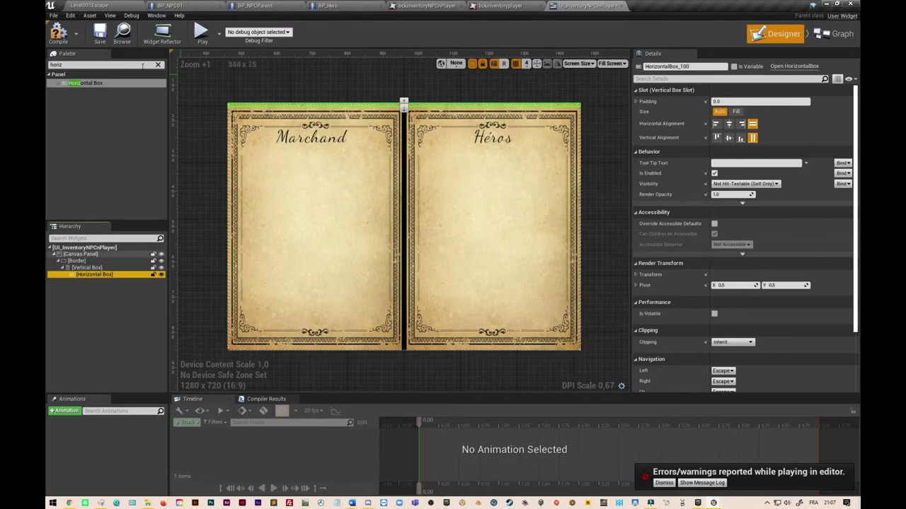
click(70, 68)
drag(69, 67, 48, 64)
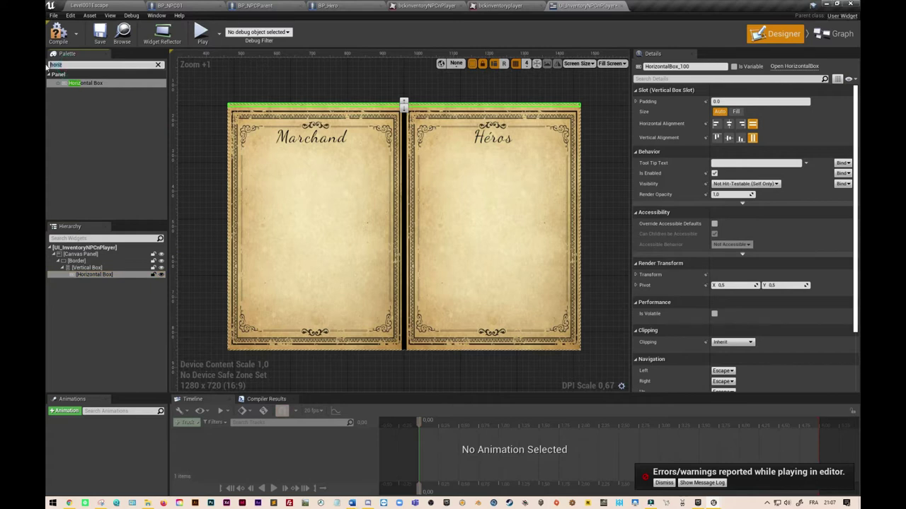
text(vertical)
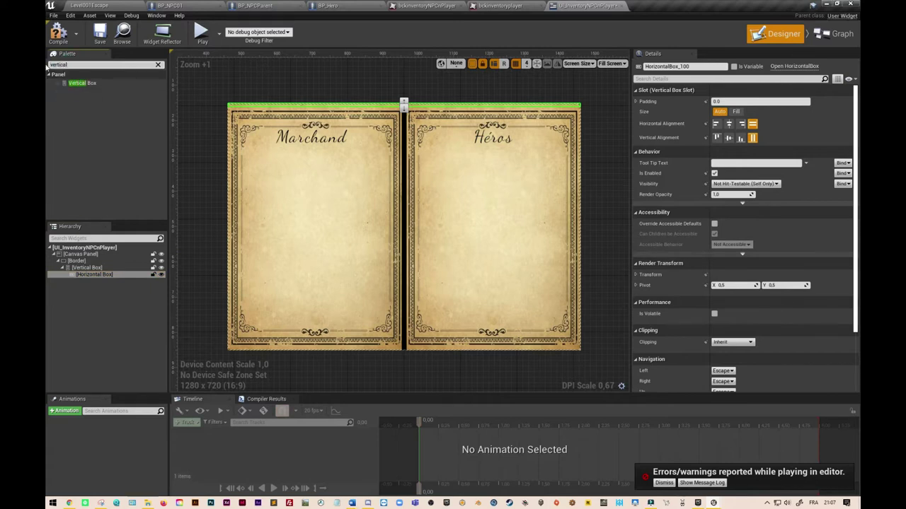
drag(78, 83, 106, 274)
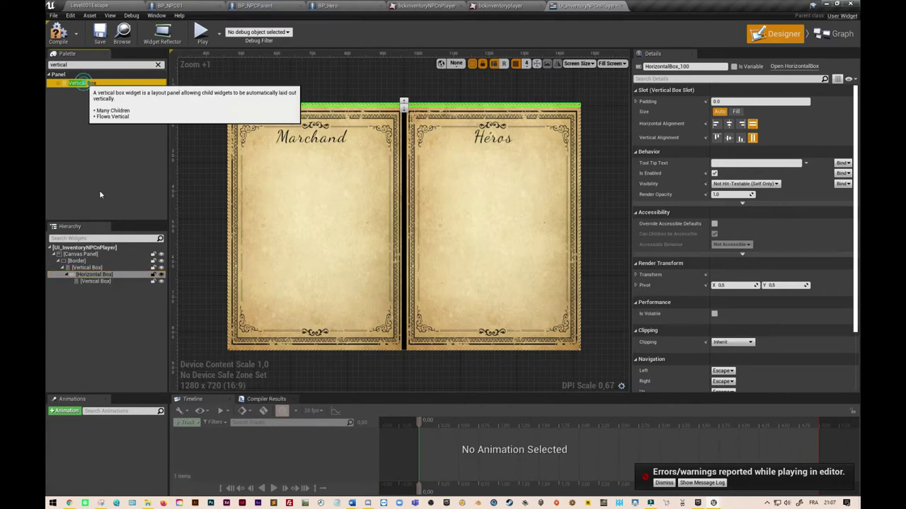
drag(100, 195, 107, 275)
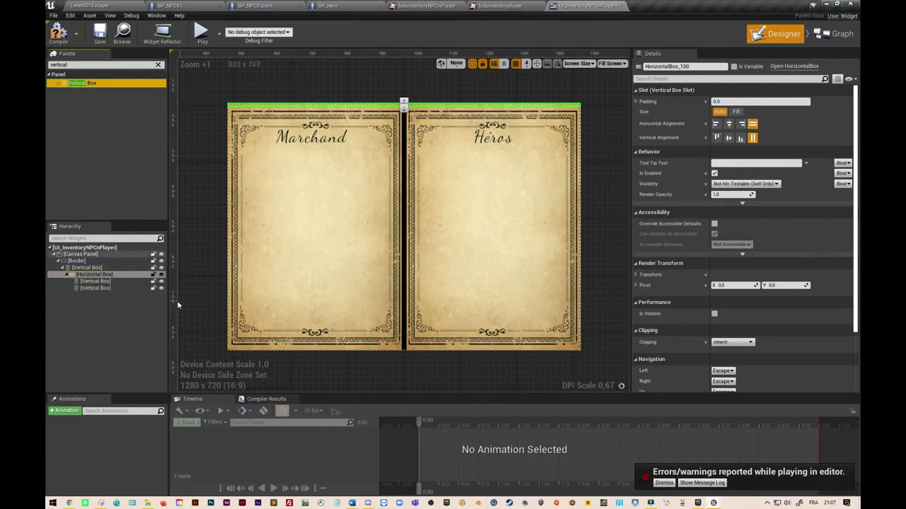
click(99, 281)
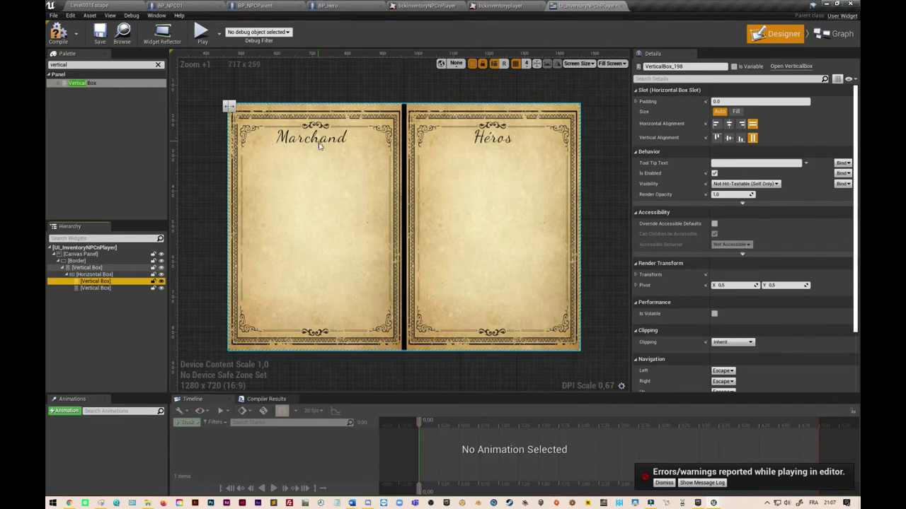
click(102, 288)
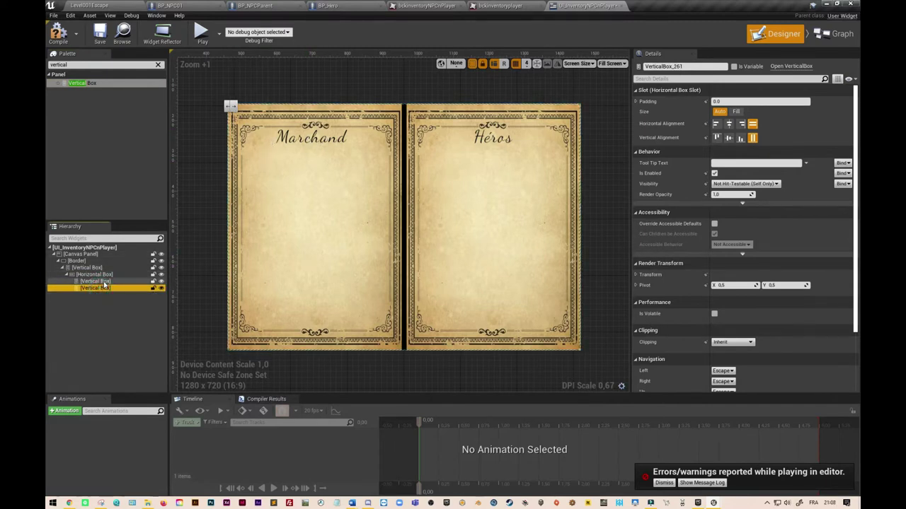
click(104, 282)
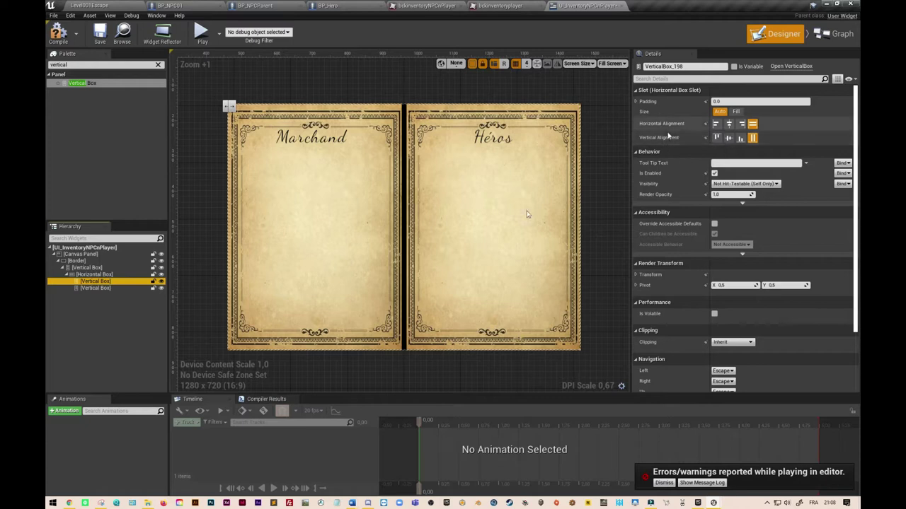
Set Slot Size to Fill with value 0.5 on the first and second page Vertical Boxes.
click(736, 112)
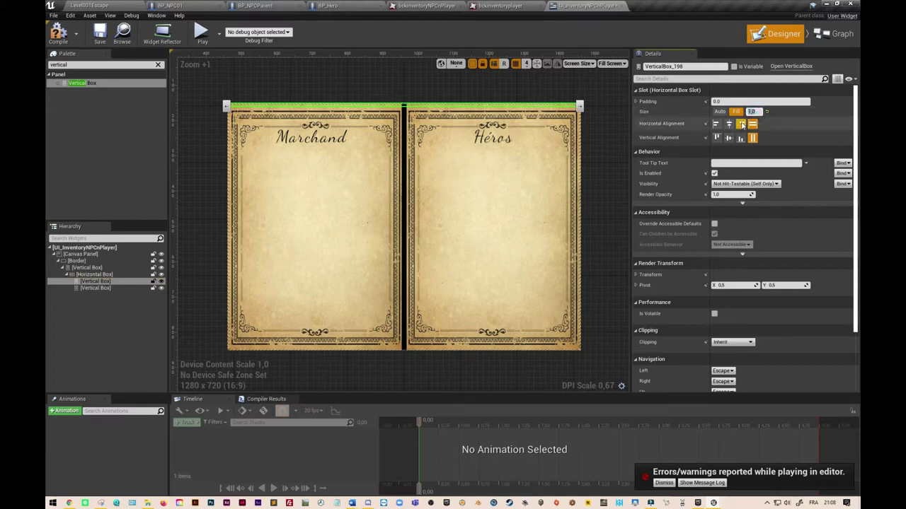
text(0.5)
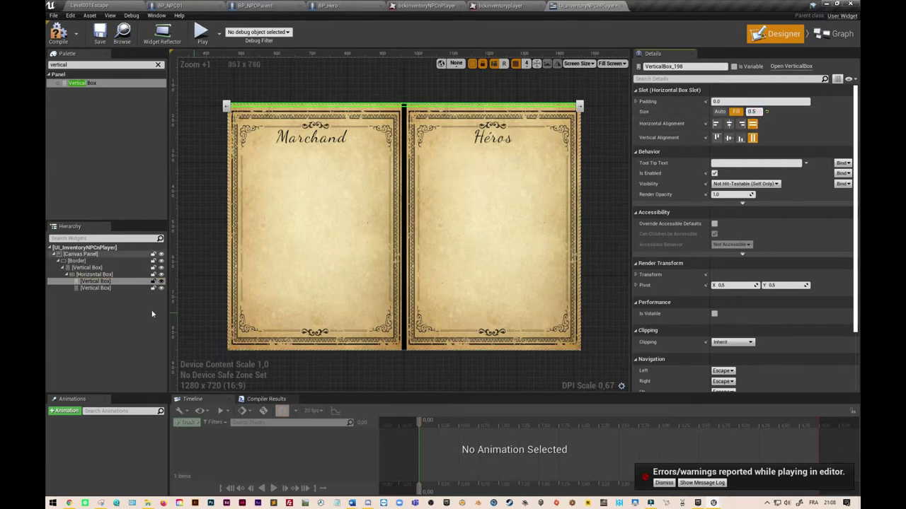
click(94, 288)
click(737, 112)
click(752, 112)
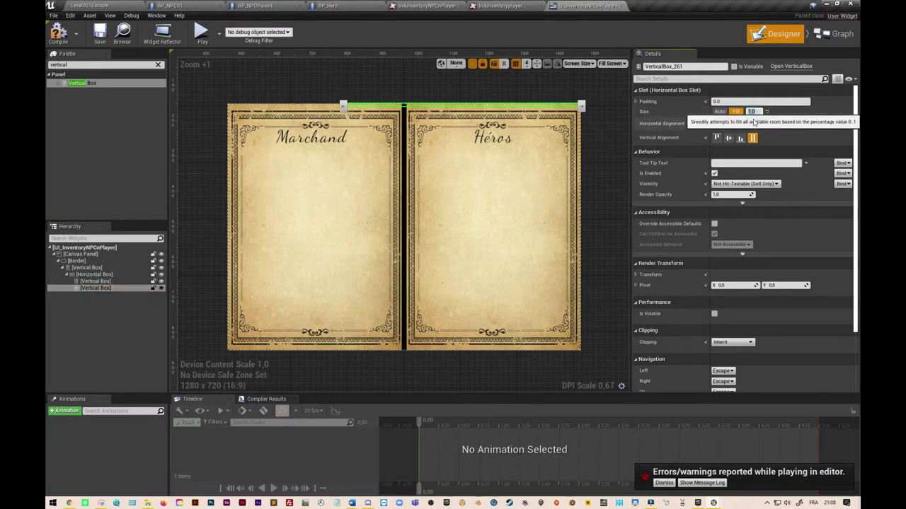
text(0,5)
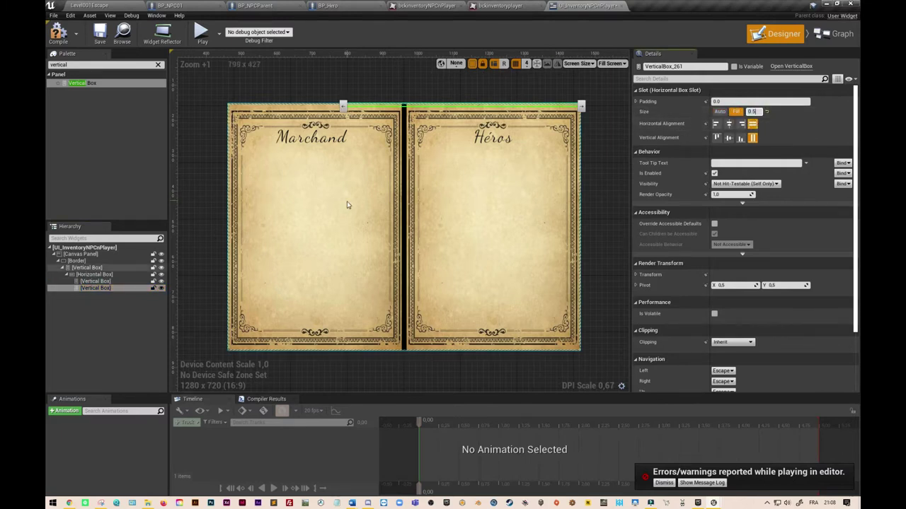
click(113, 282)
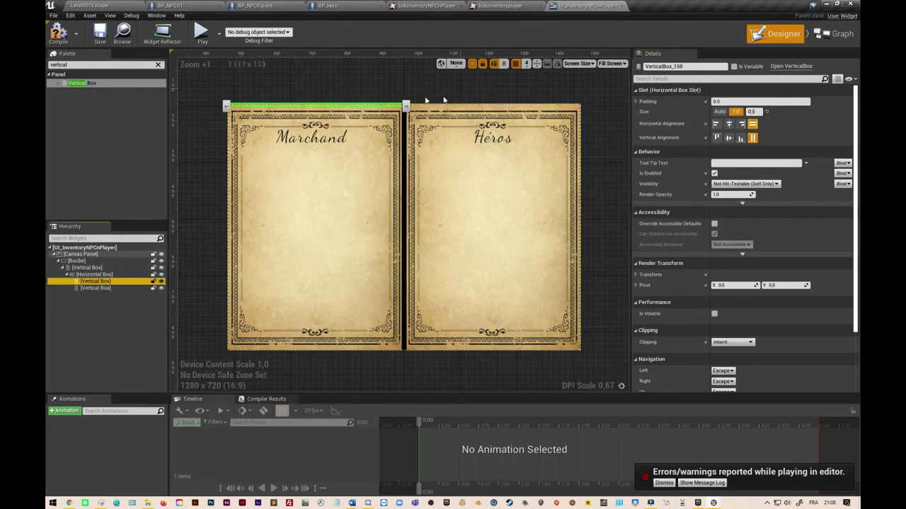
click(107, 289)
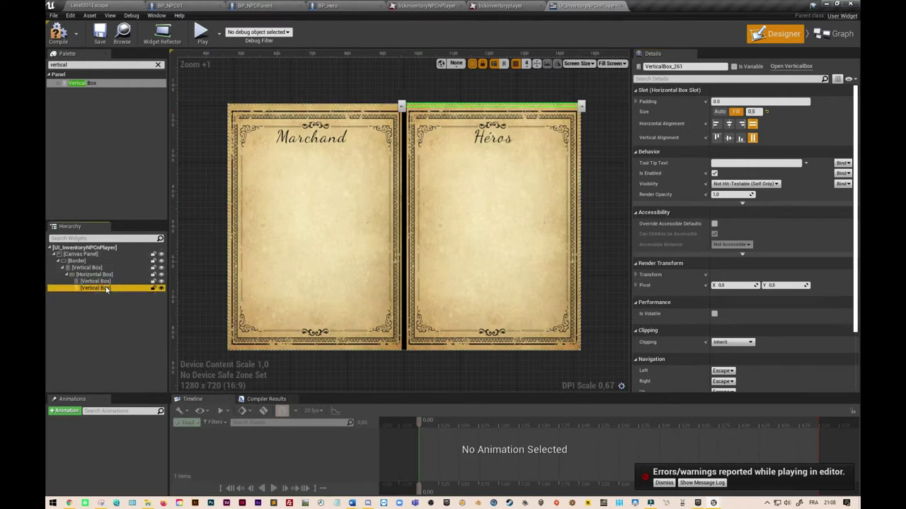
click(104, 282)
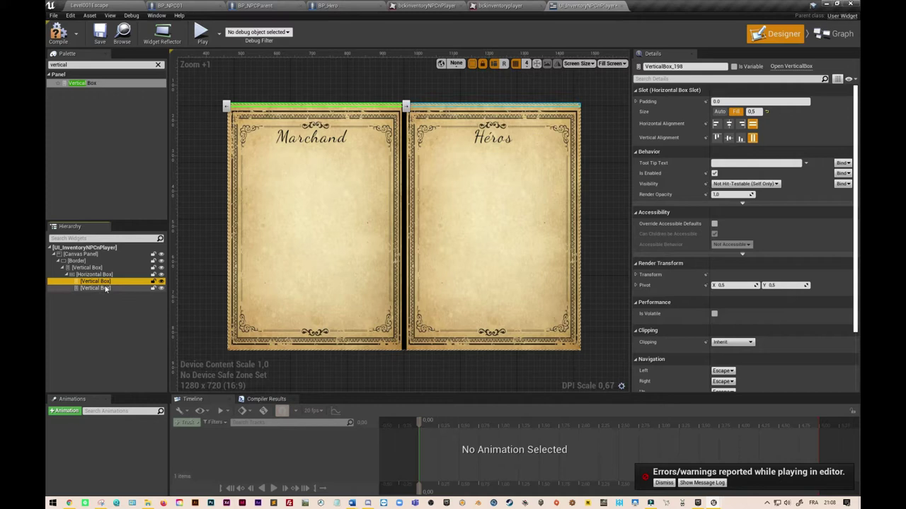
click(104, 282)
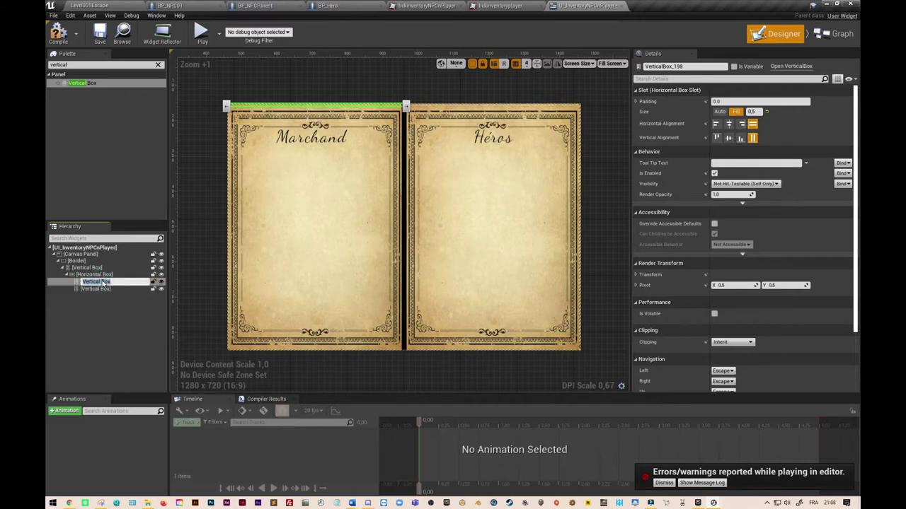
Rename the two page Vertical Boxes ColNPC and ColHero.
text(ColNPC)
key(Return)
click(106, 290)
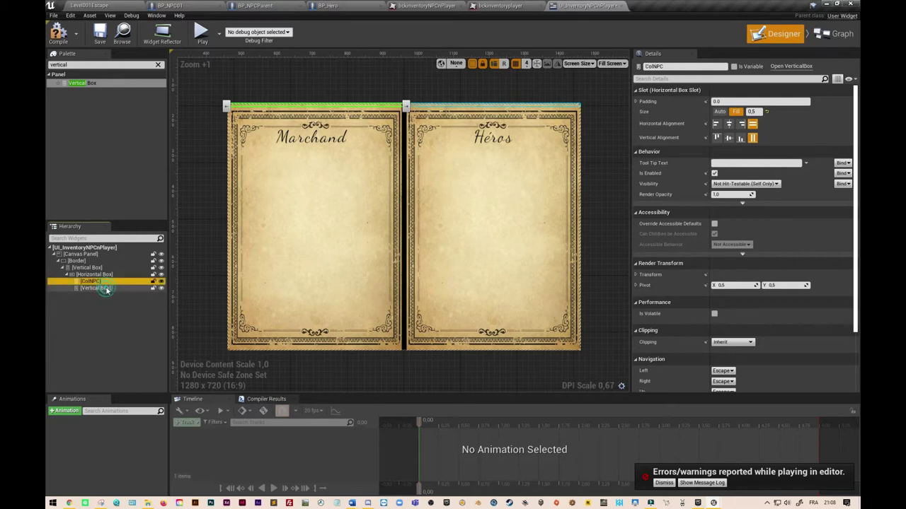
click(106, 290)
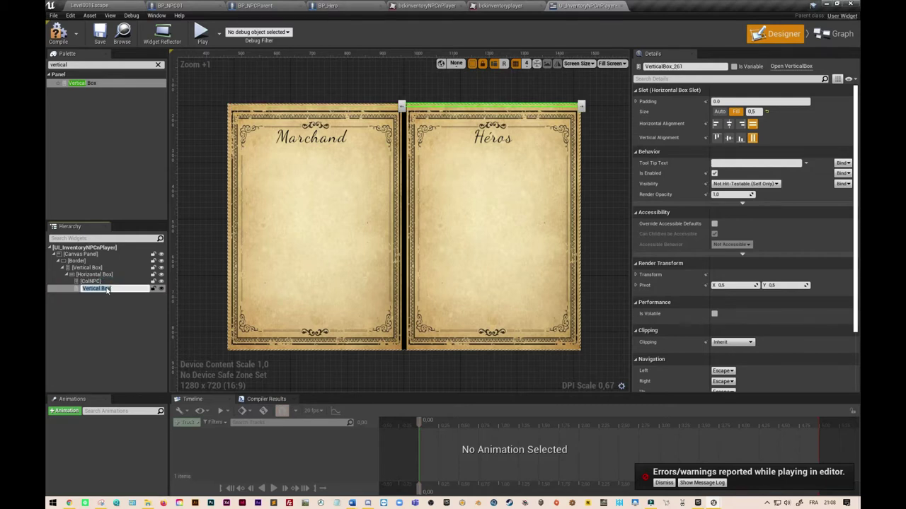
text(ColHero)
click(140, 334)
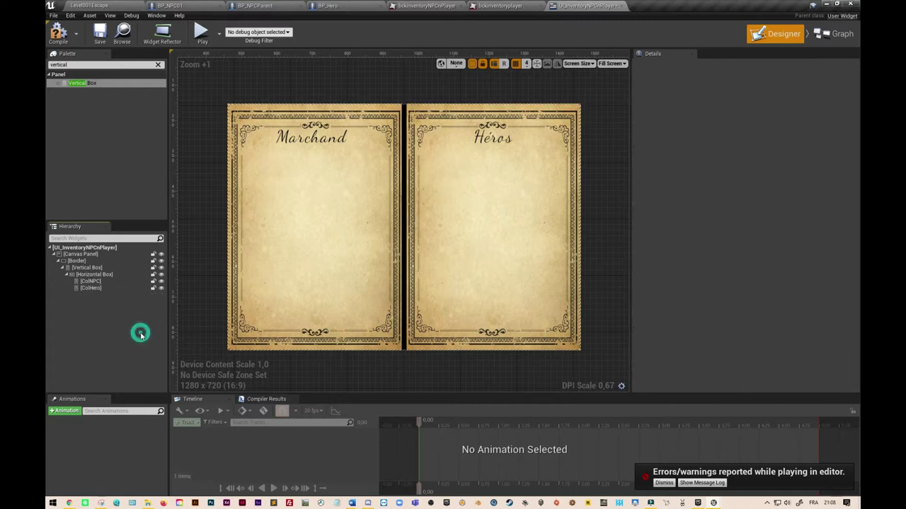
Tick Is Variable for both ColNPC and ColHero.
click(96, 289)
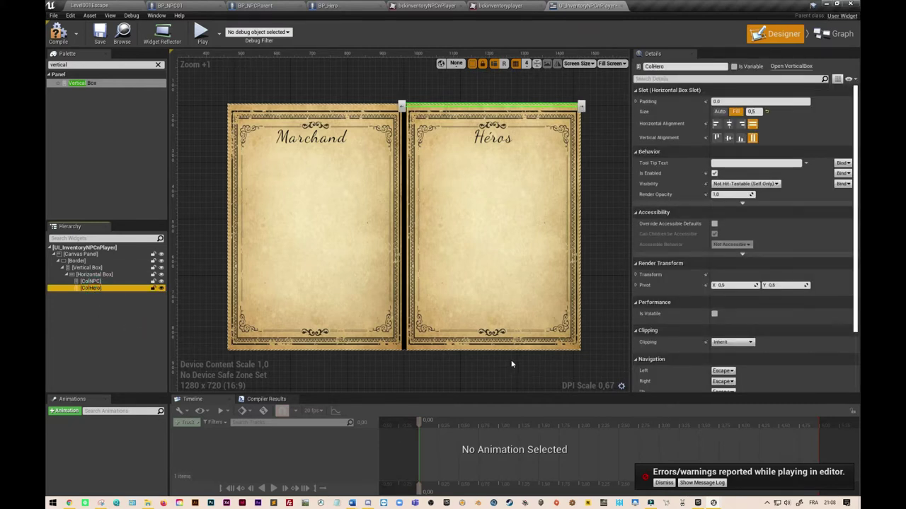
click(99, 282)
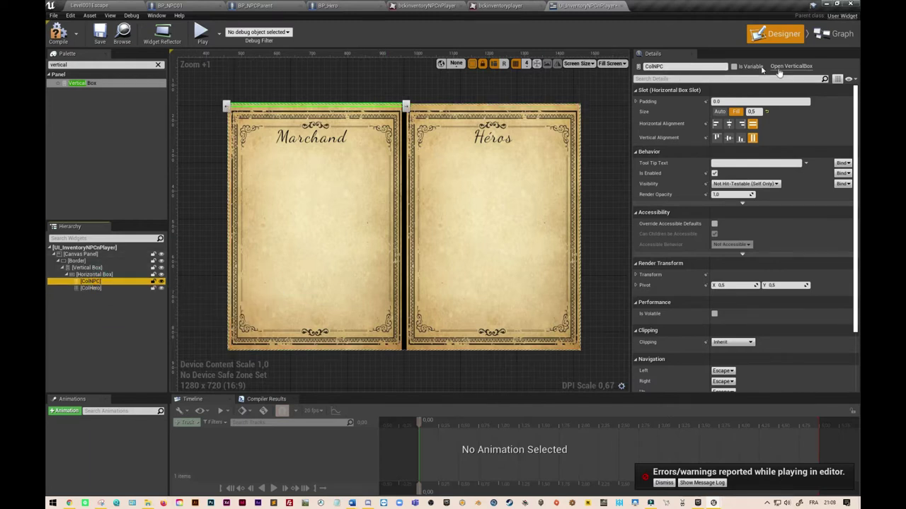
click(736, 66)
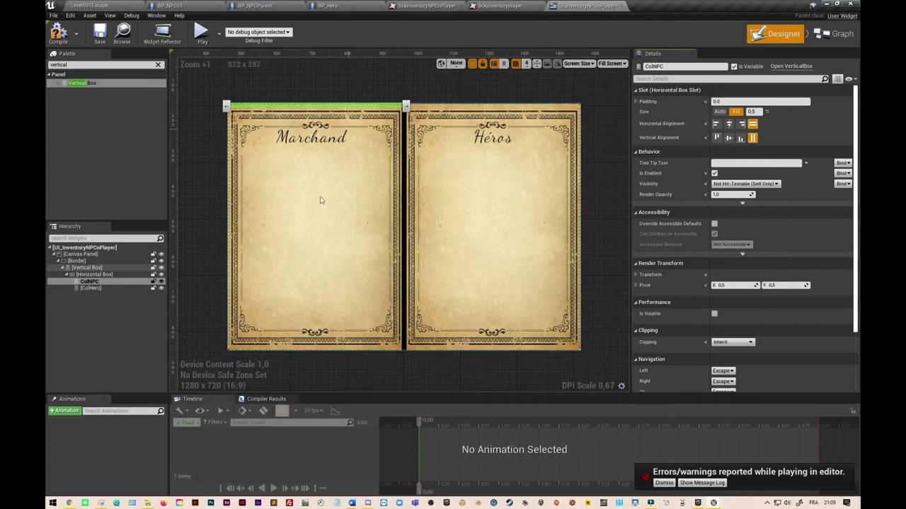
click(99, 288)
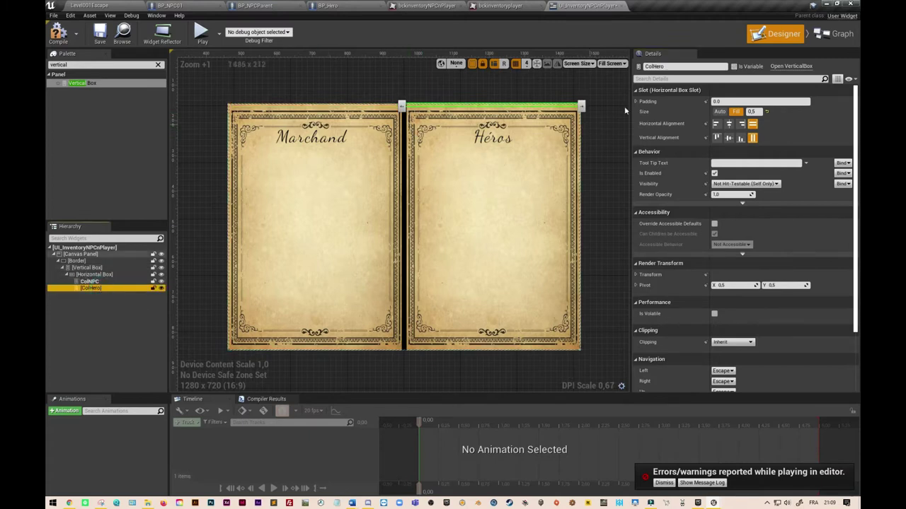
click(734, 67)
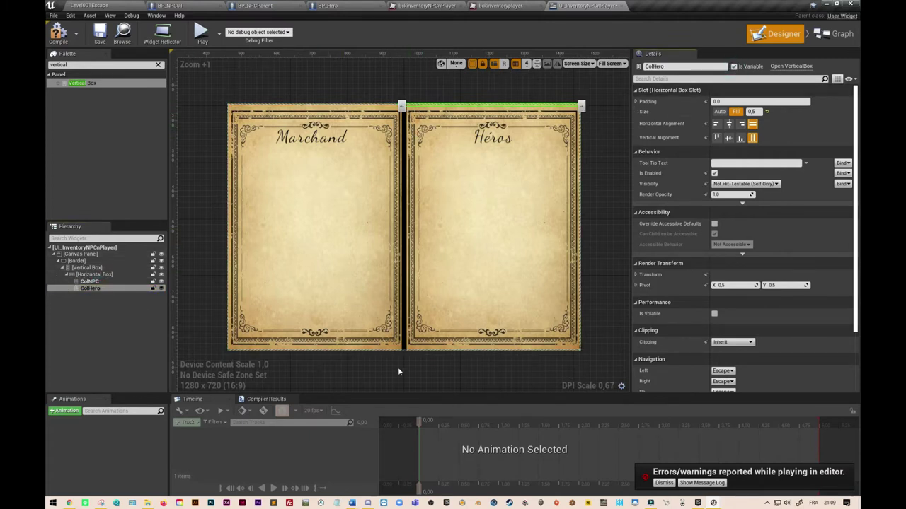
click(423, 366)
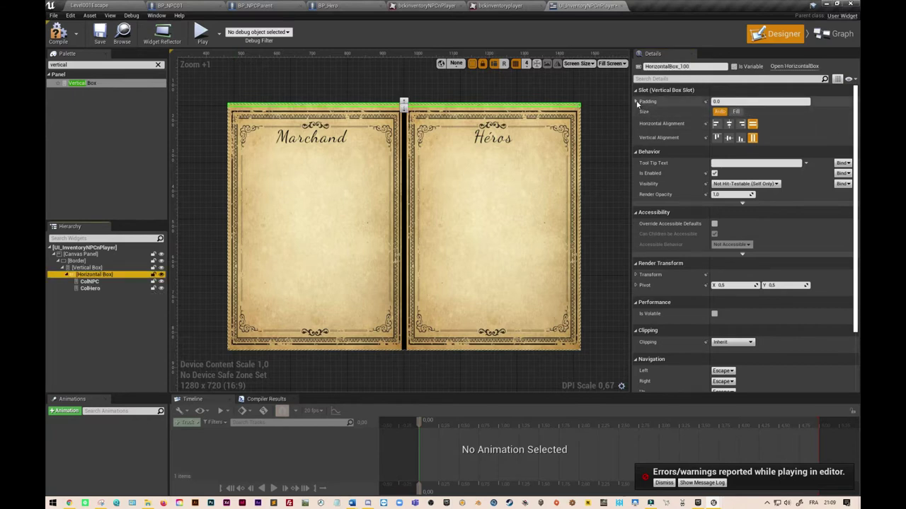
Set the Horizontal Box's top padding to 125 after trying 50, 100 and 150.
click(636, 101)
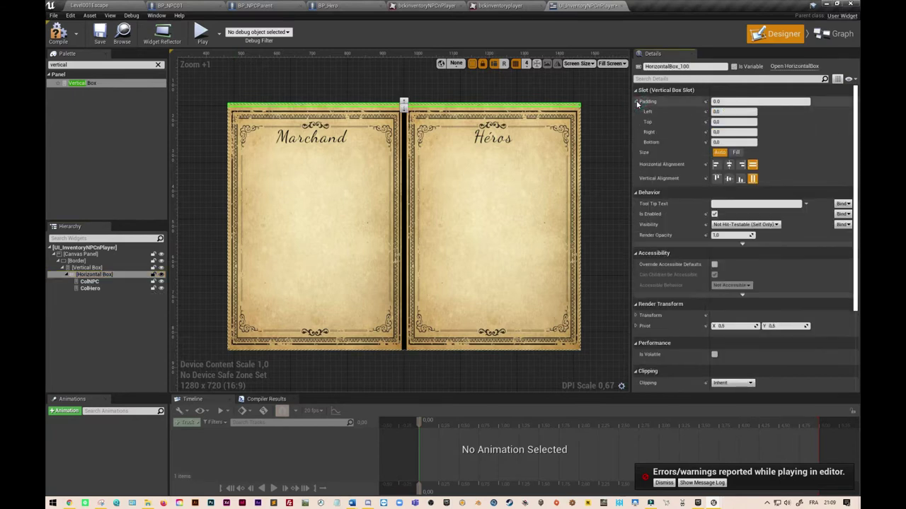
click(720, 122)
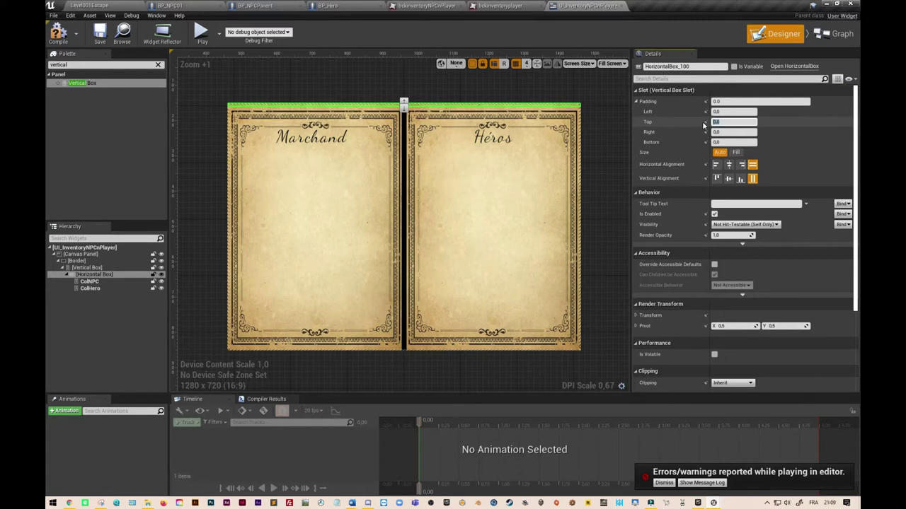
text(50)
key(Return)
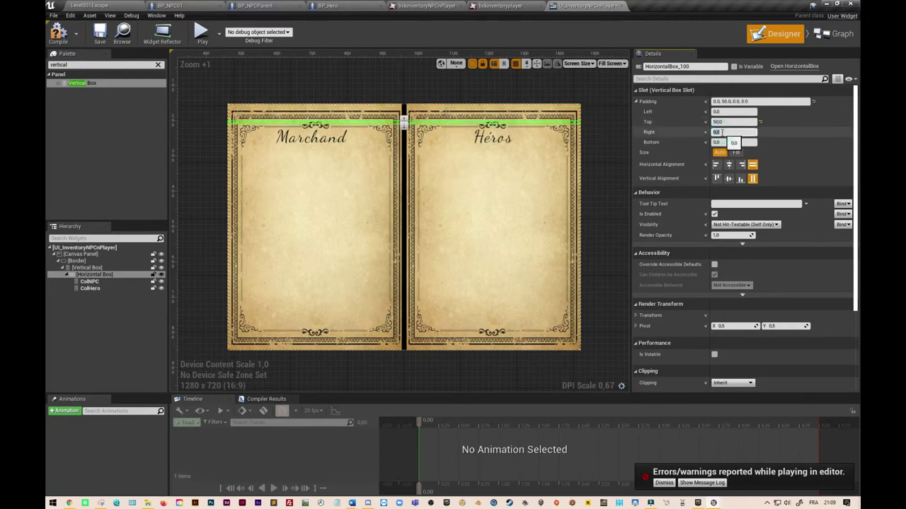
click(722, 121)
text(100)
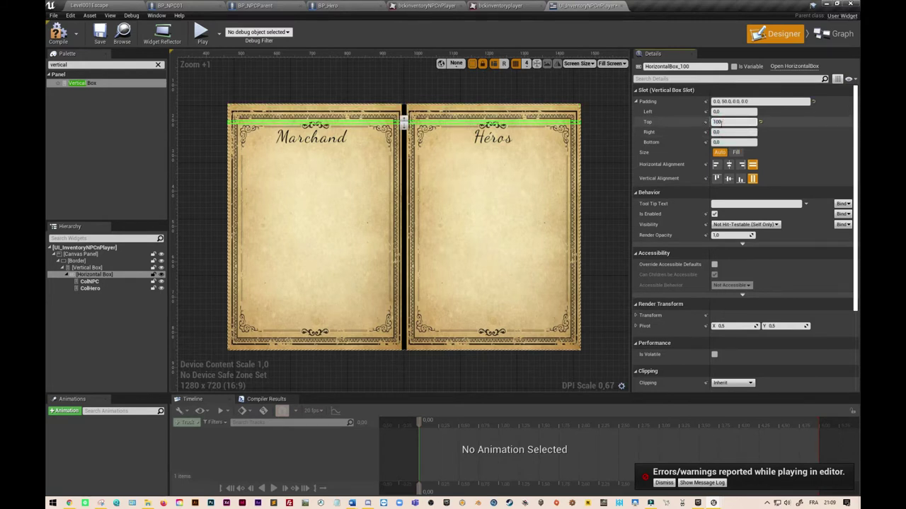
key(Tab)
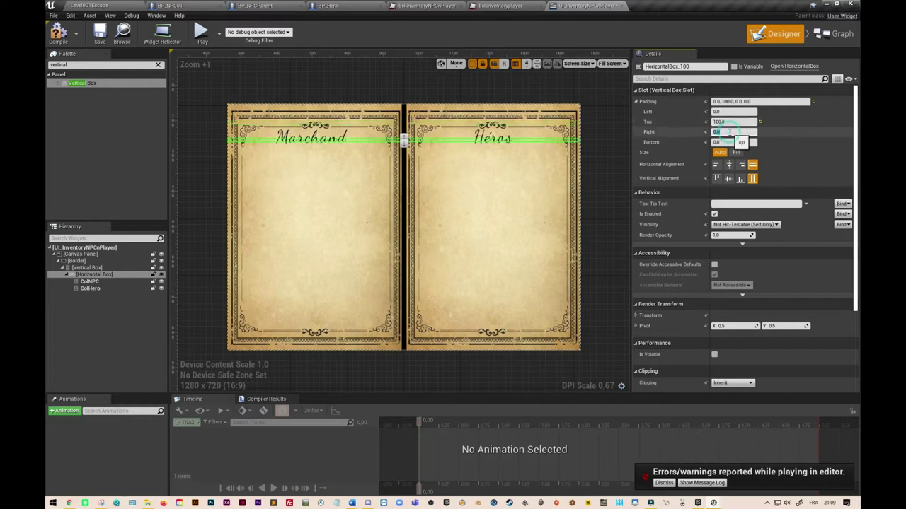
click(716, 121)
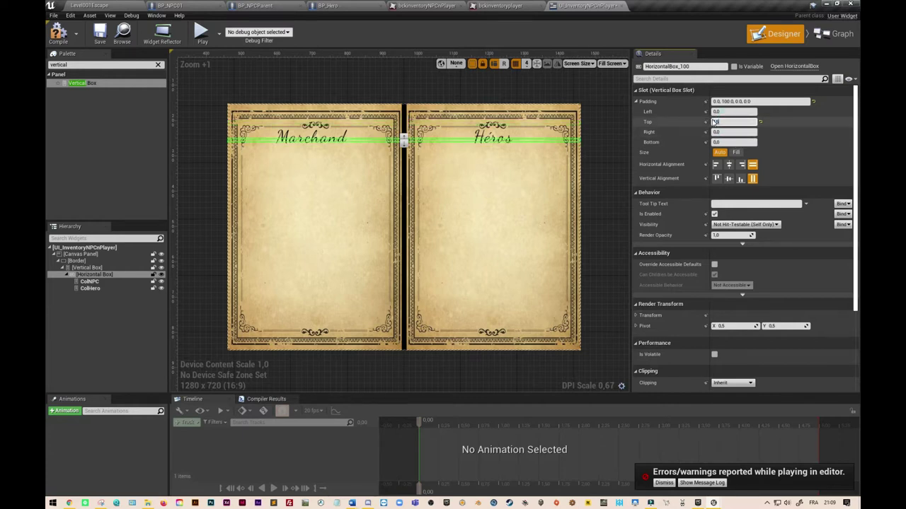
click(721, 132)
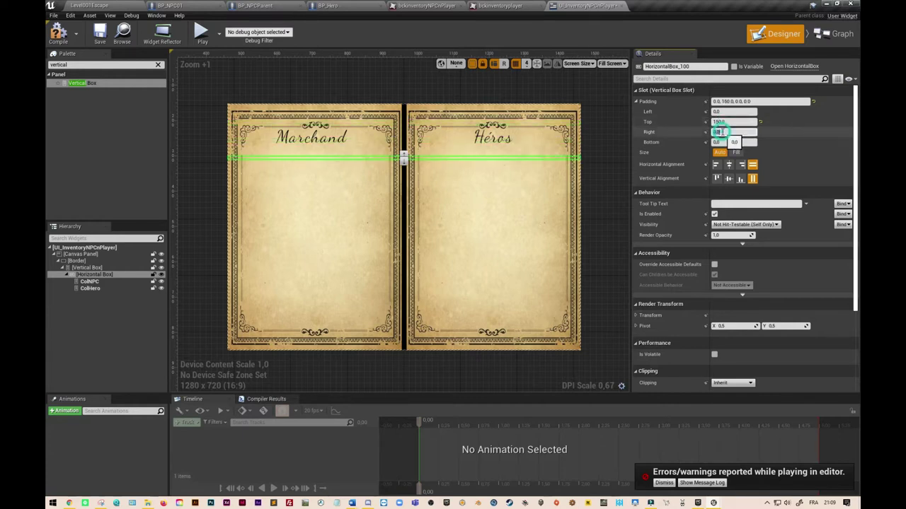
click(719, 122)
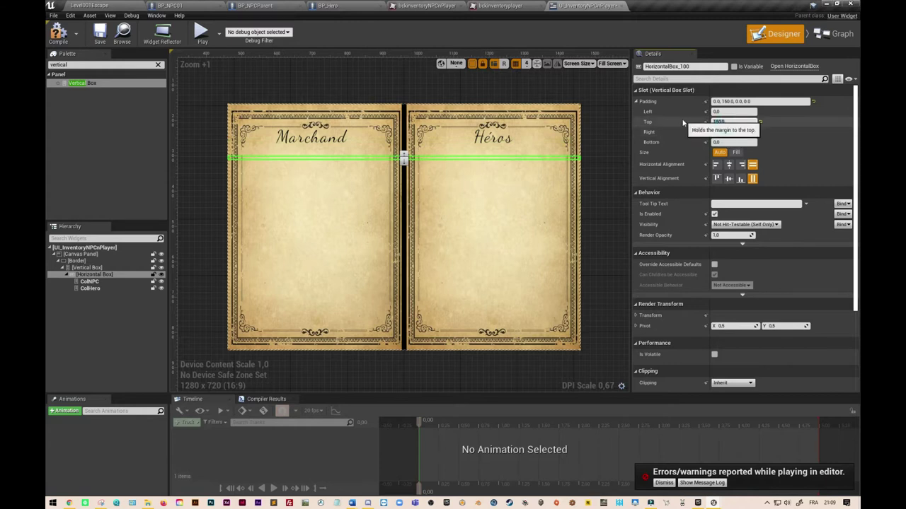
text(125)
click(727, 111)
key(Return)
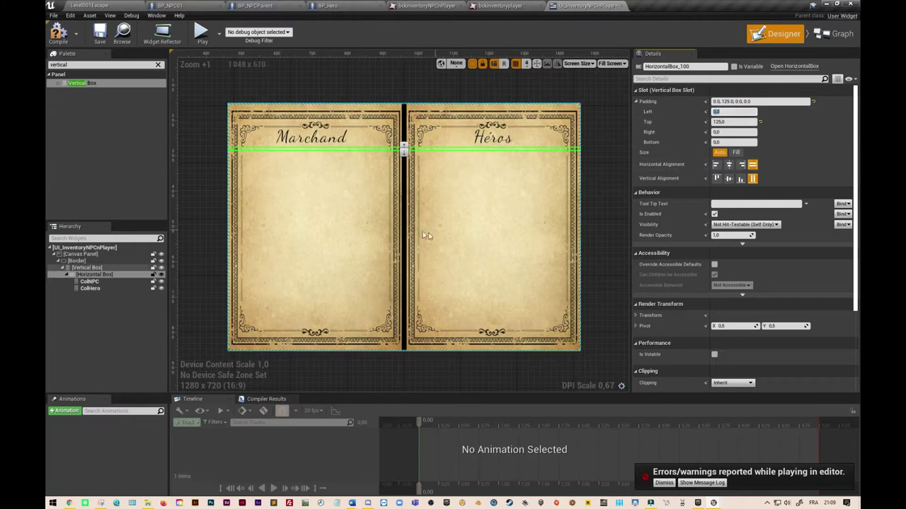
Make the Horizontal Box fill the page height with a bottom padding of 80.
click(90, 277)
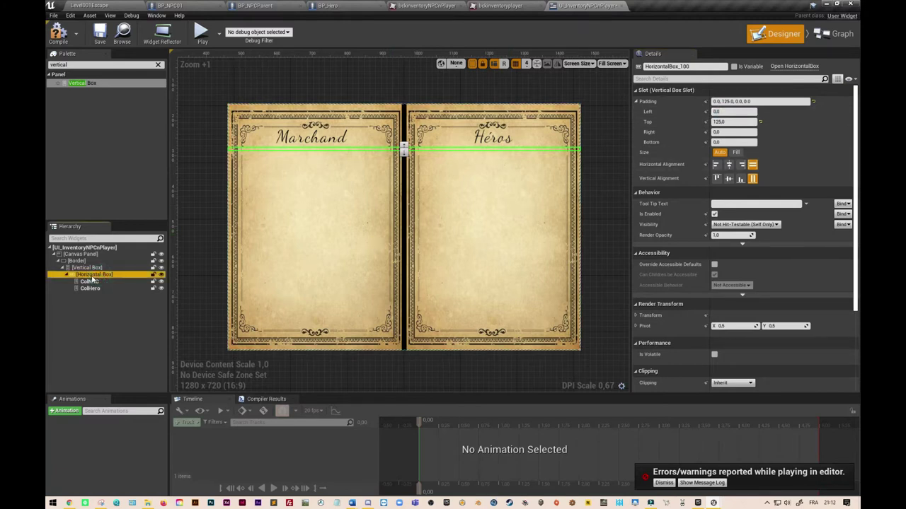
click(738, 153)
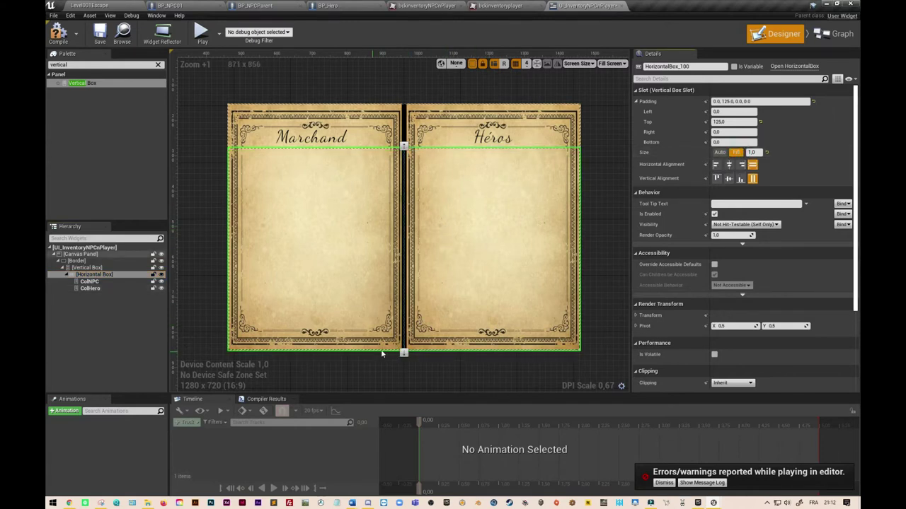
click(732, 142)
text(90)
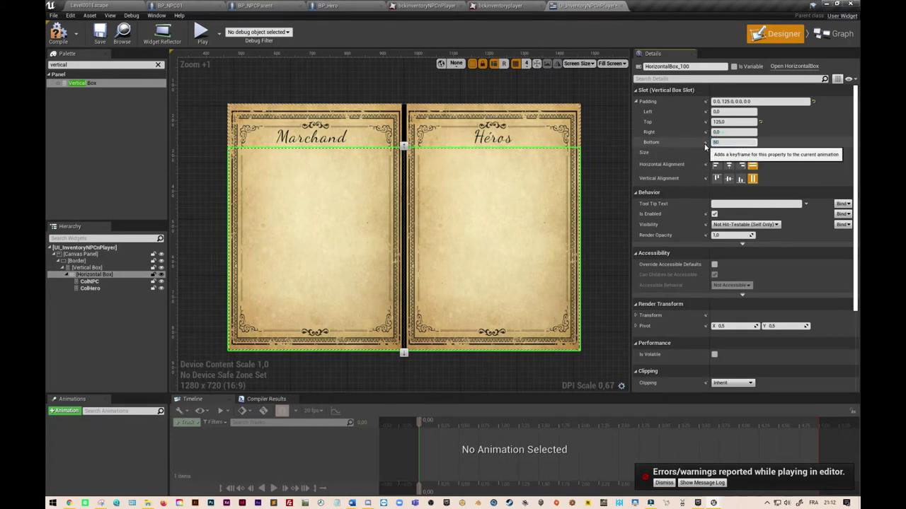
text(50)
key(shift+Tab)
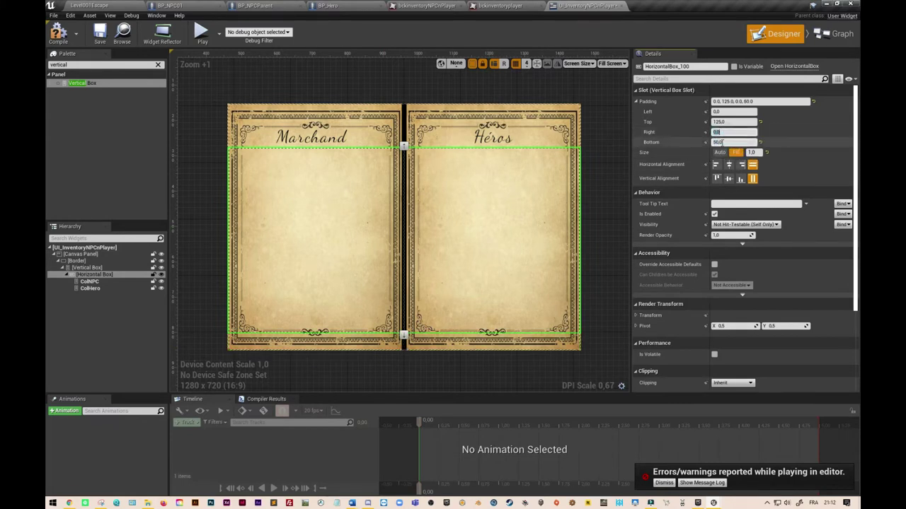
click(721, 142)
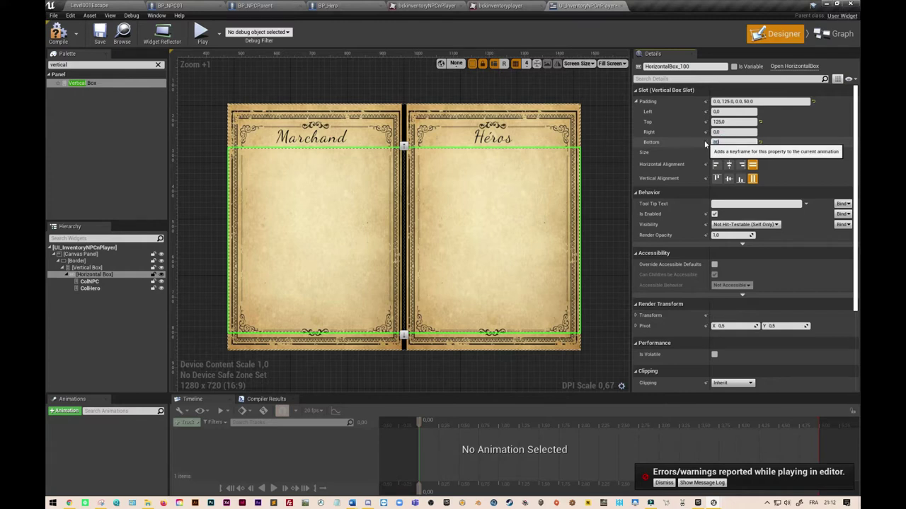
key(shift+Tab)
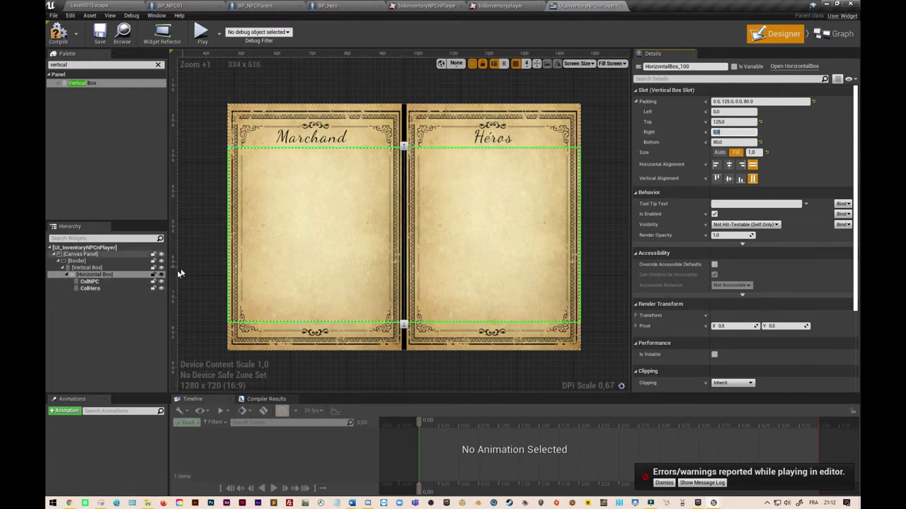
click(90, 283)
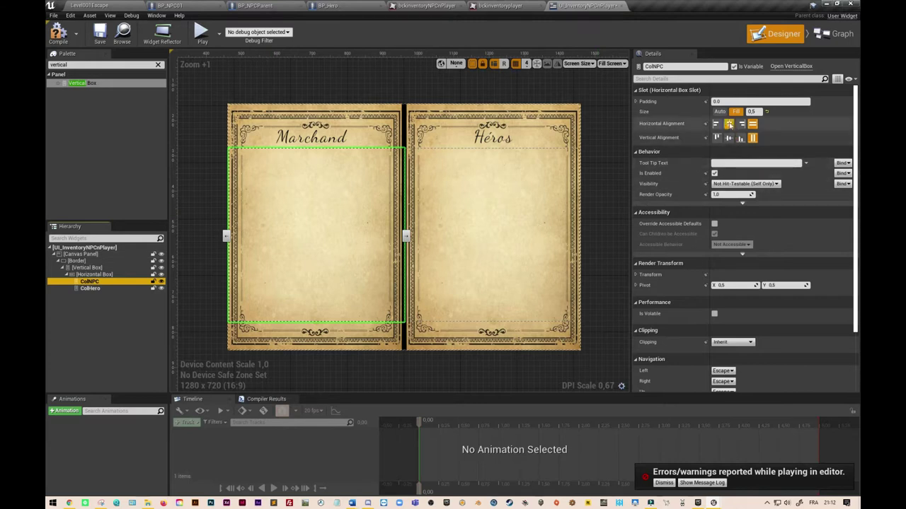
Give ColNPC and ColHero 40 units of left and right padding.
click(635, 102)
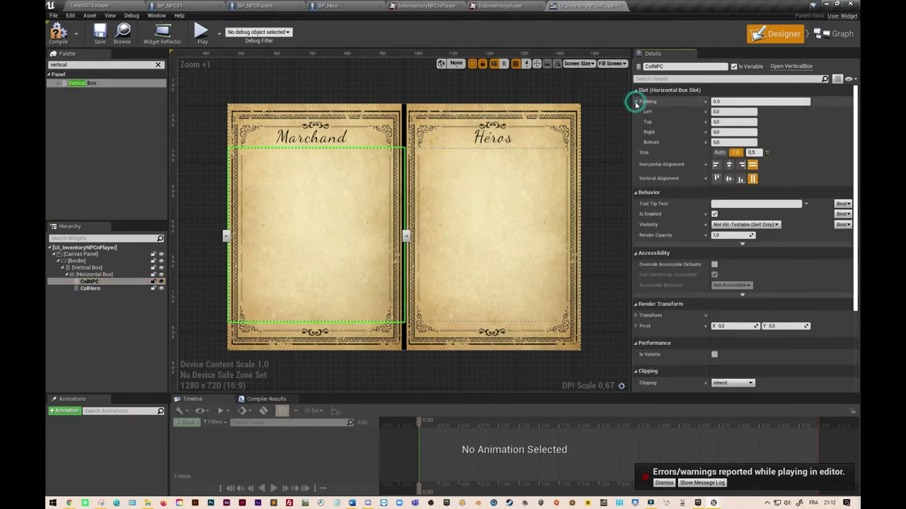
click(725, 132)
text(40)
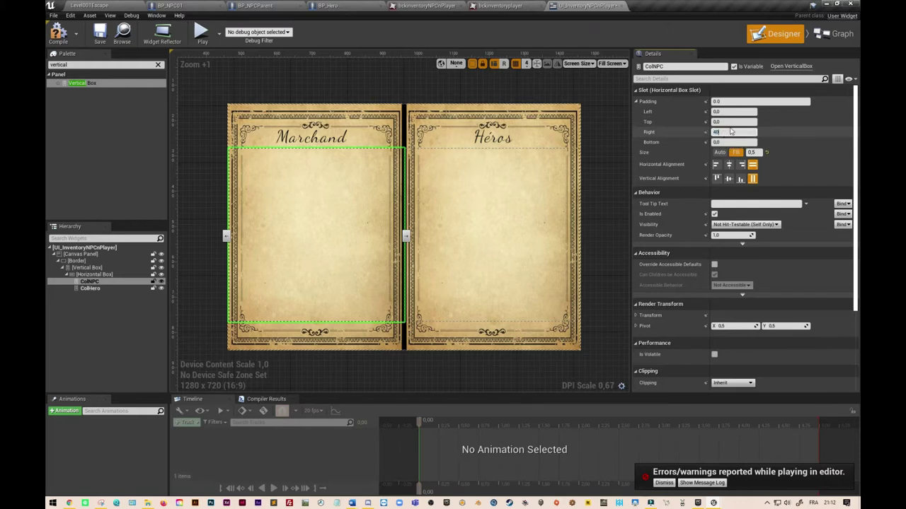
click(729, 122)
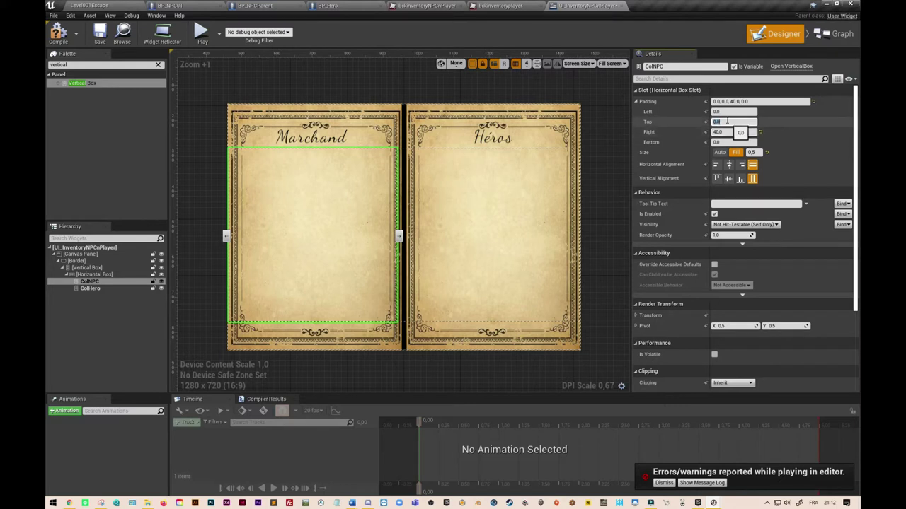
click(724, 112)
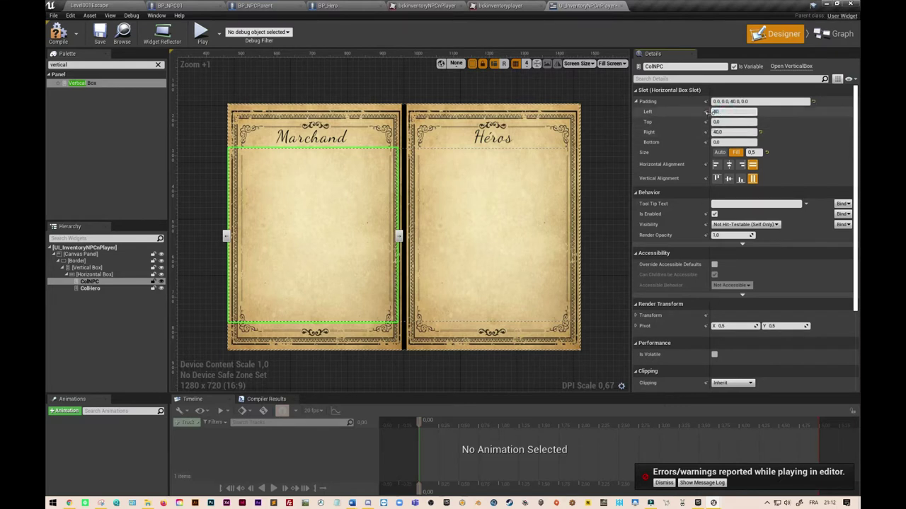
text(40)
key(Tab)
key(Tab)
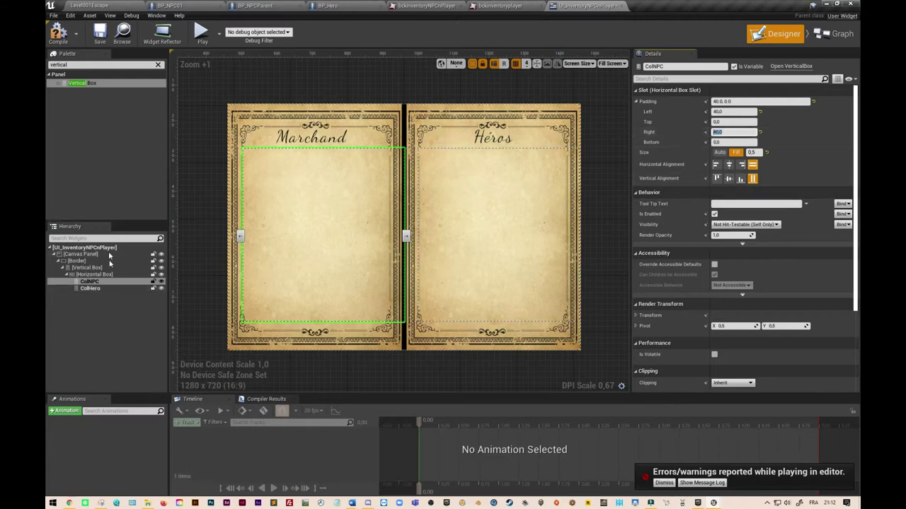
click(91, 289)
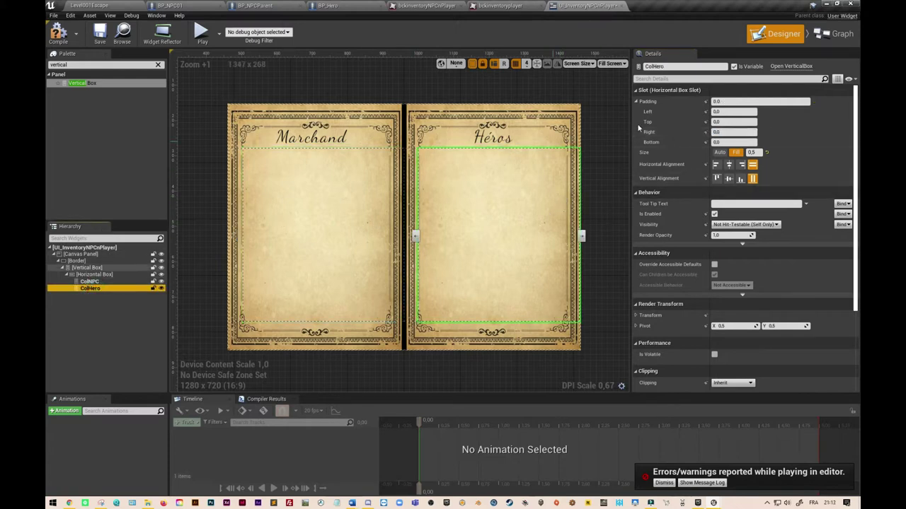
click(723, 112)
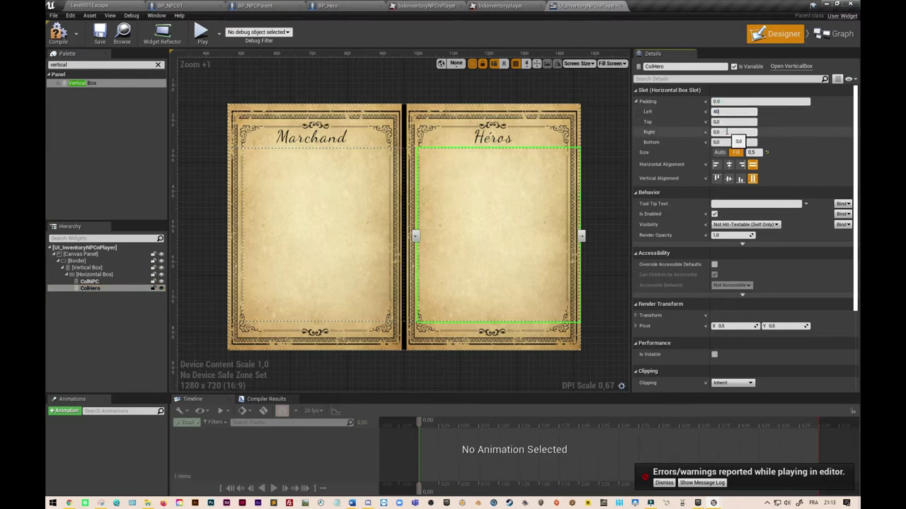
click(722, 133)
text(40)
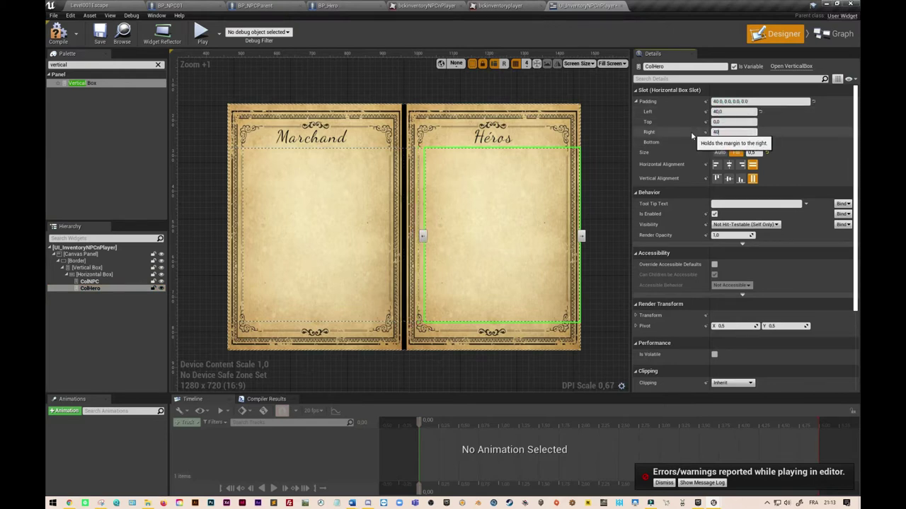
click(720, 122)
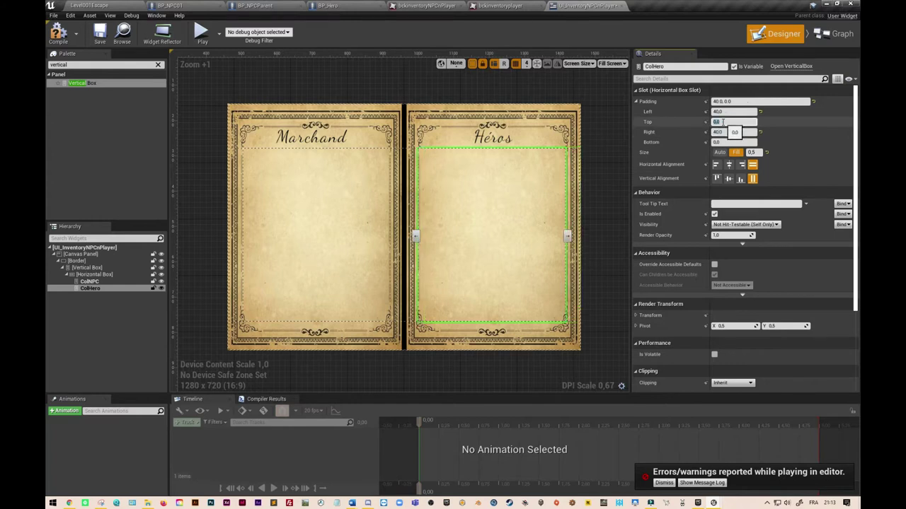
Raise ColNPC's and ColHero's left and right padding to 50.
click(84, 283)
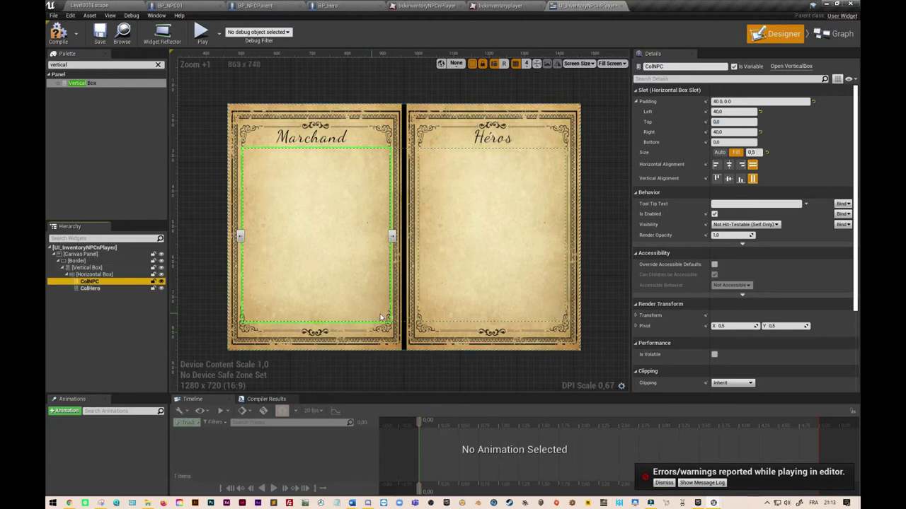
click(732, 112)
text(50)
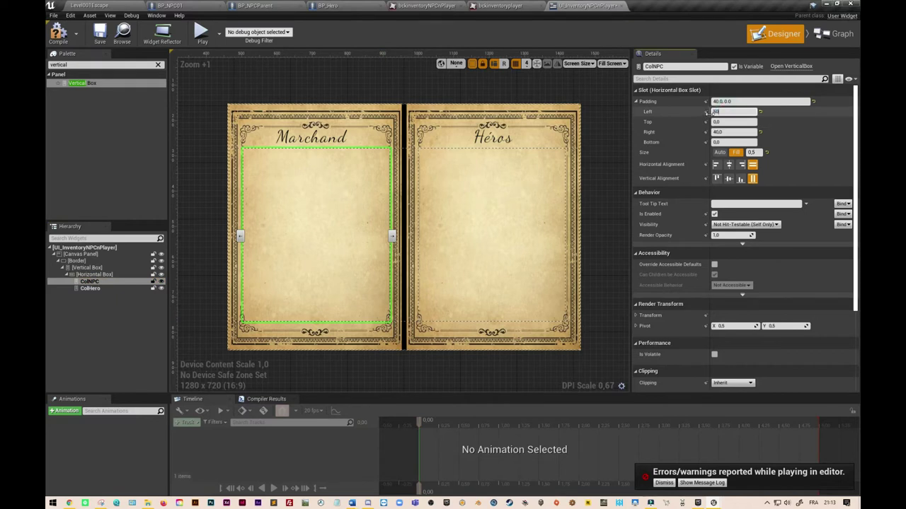
click(733, 132)
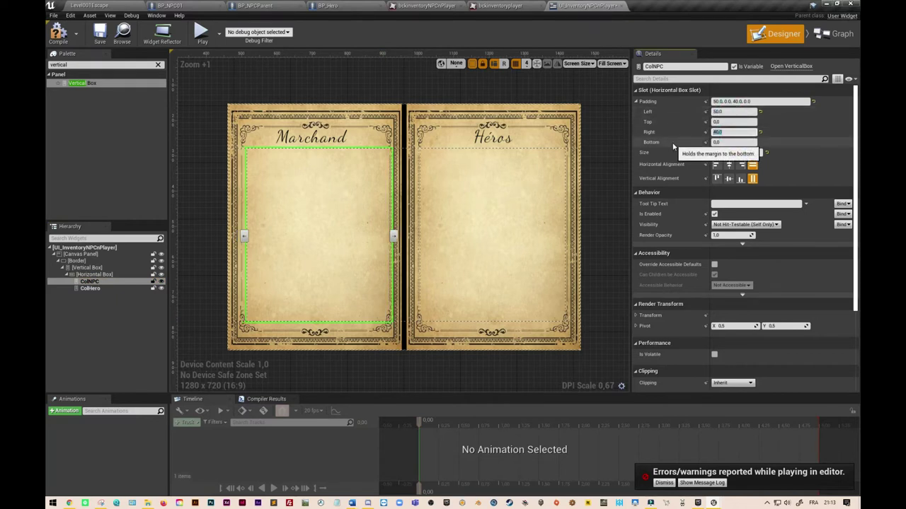
text(50)
click(90, 288)
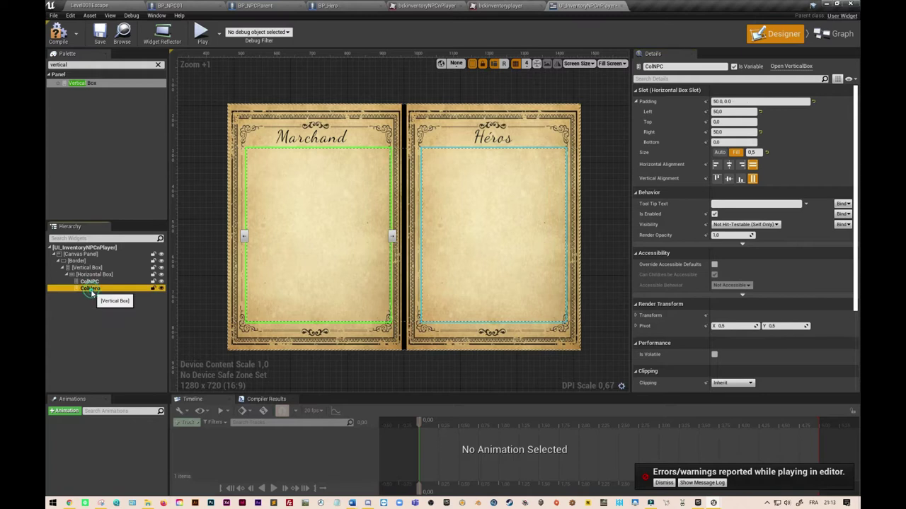
click(734, 111)
text(50)
click(733, 132)
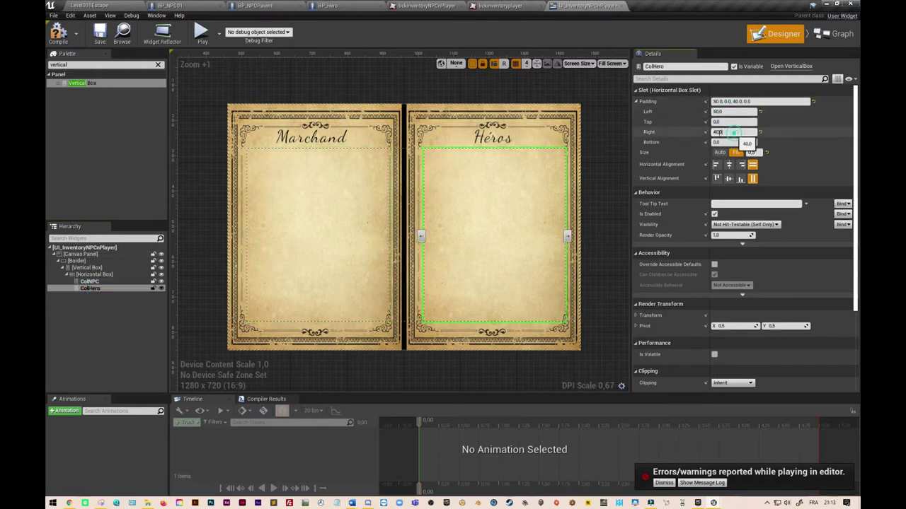
text(5)
click(732, 111)
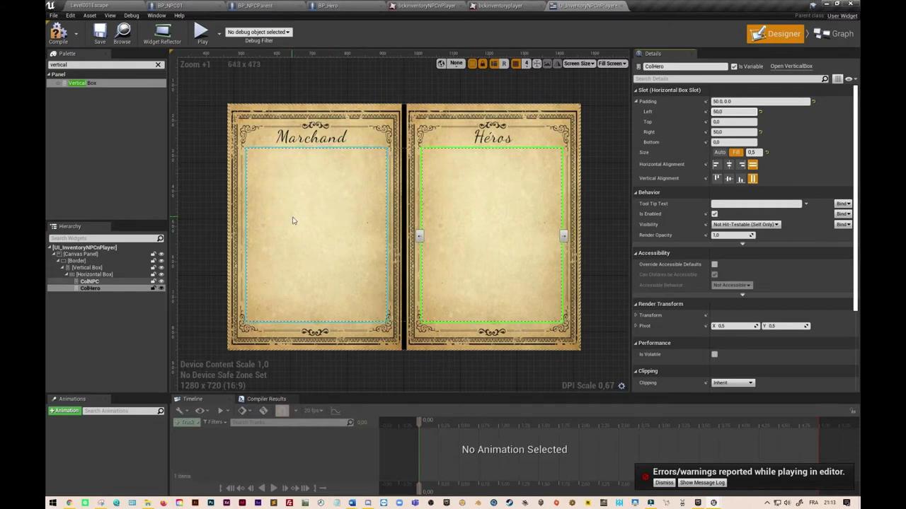
click(294, 221)
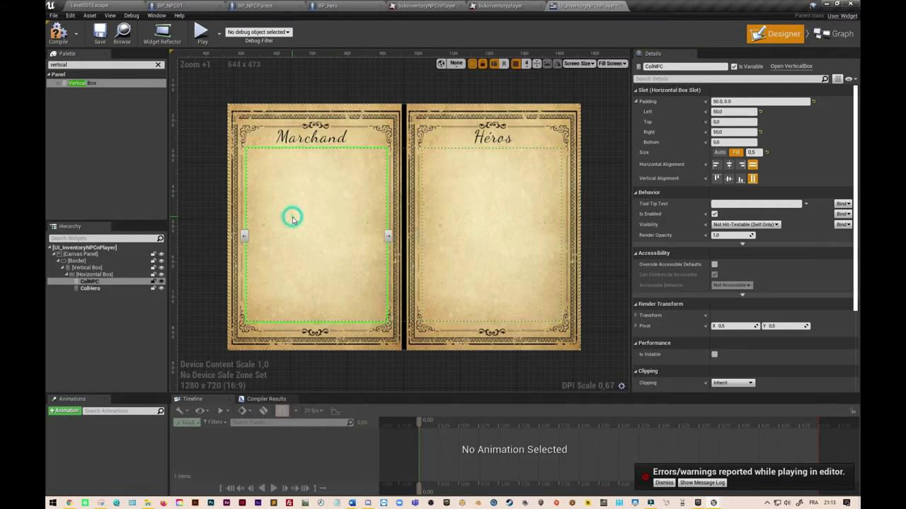
Apply Wrap With > Scroll Box to ColNPC, then to ColHero.
right_click(111, 281)
mouse_move(150, 353)
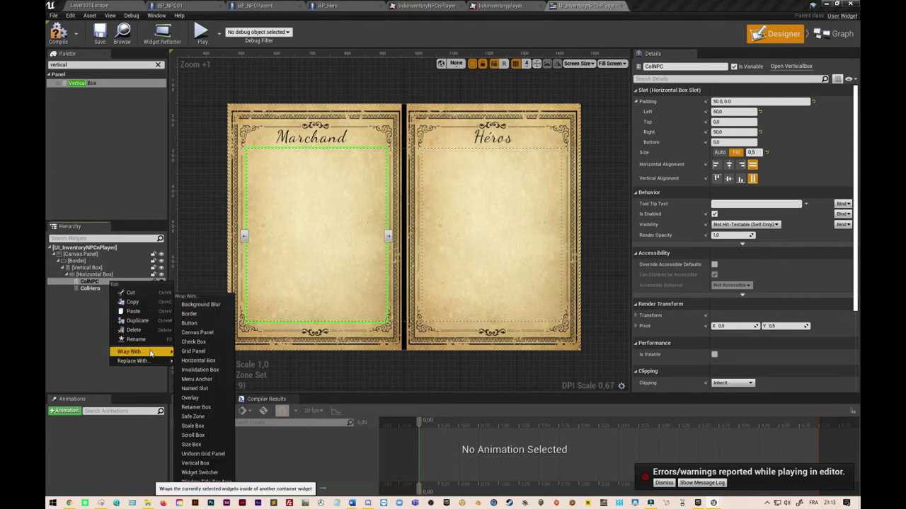
click(192, 435)
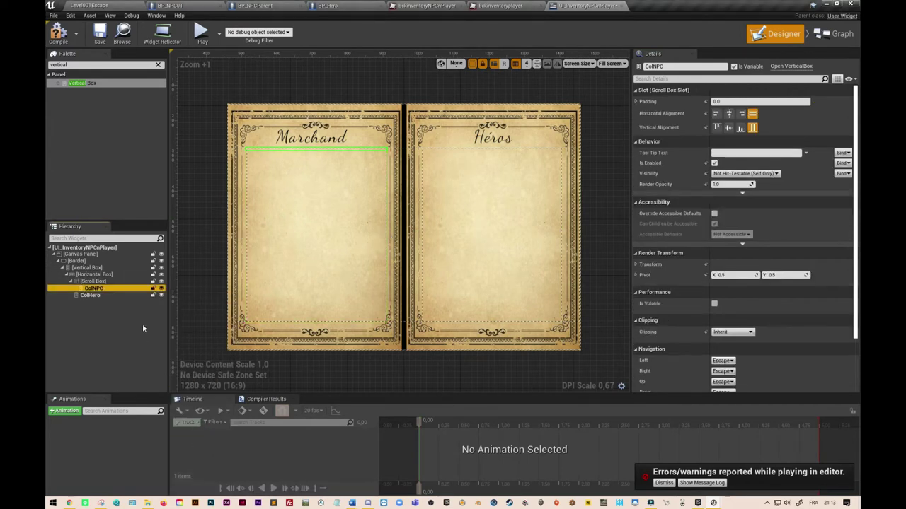
click(106, 296)
right_click(106, 297)
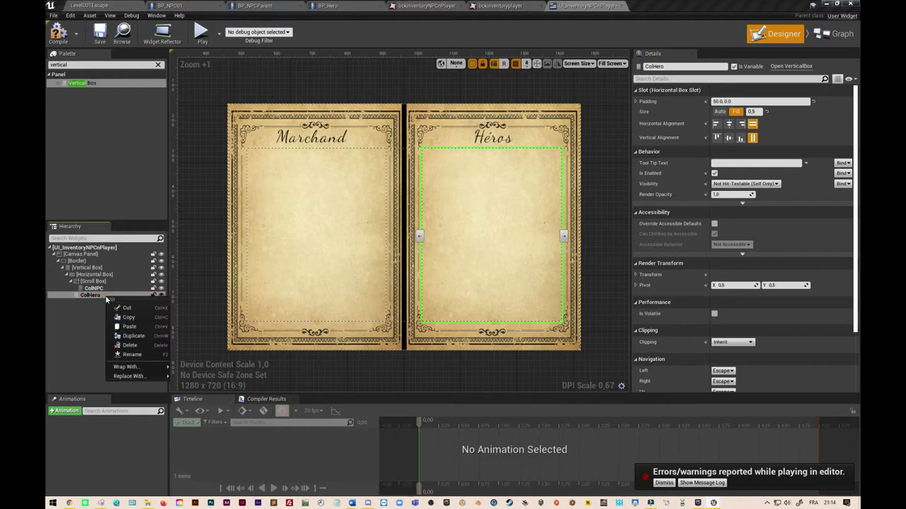
mouse_move(139, 368)
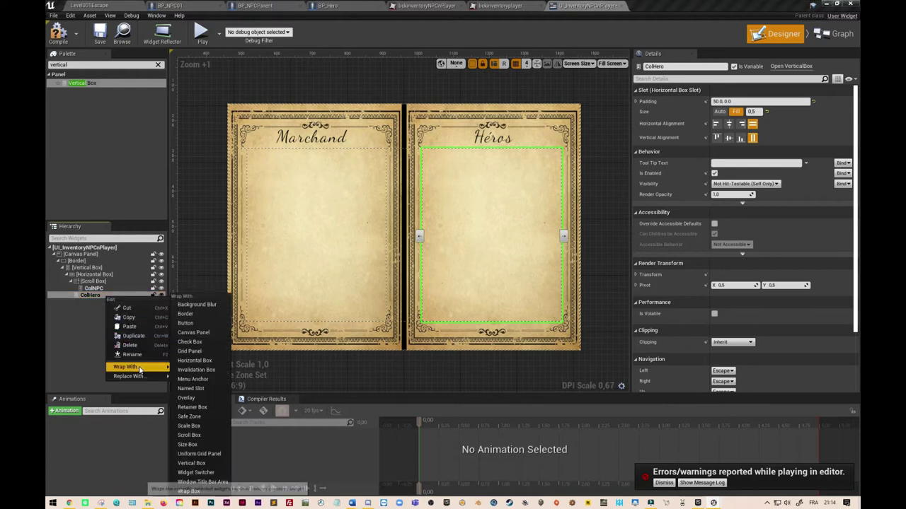
click(206, 436)
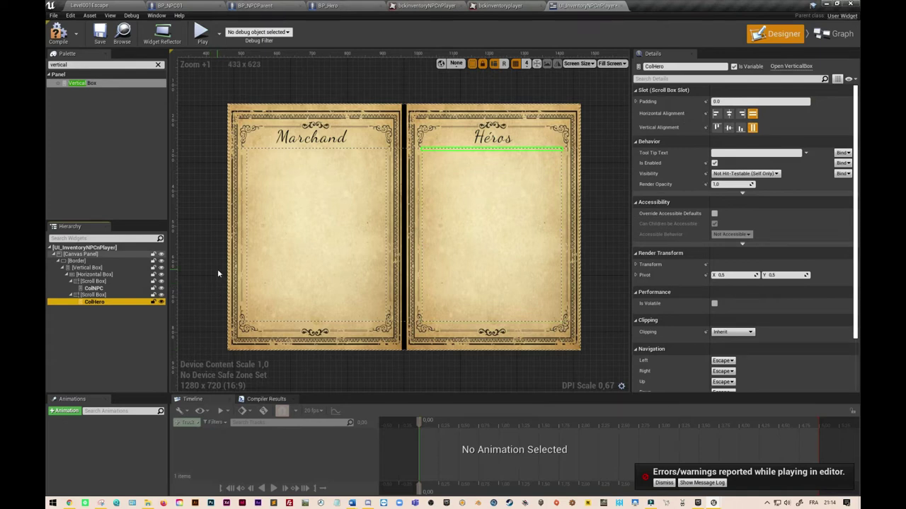
click(187, 266)
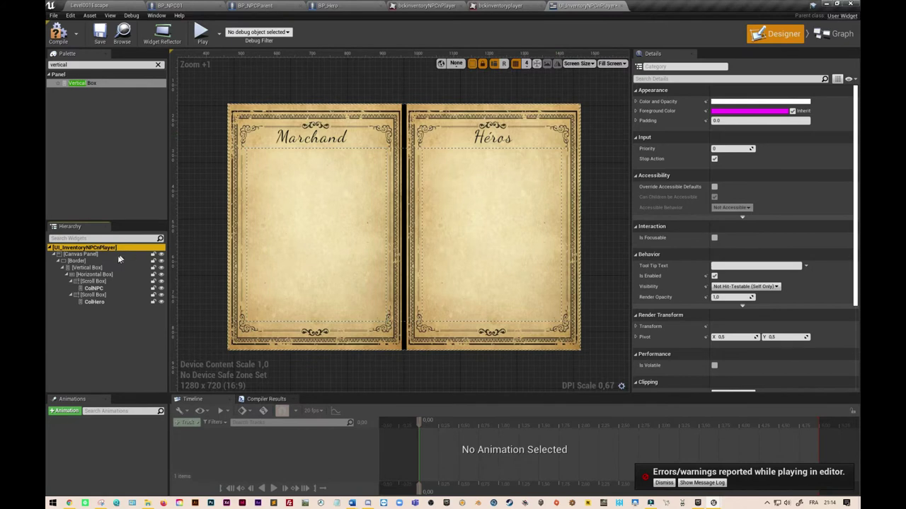
Drag a Horizontal Box from the Palette into the Vertical Box, above the two-page row.
click(88, 267)
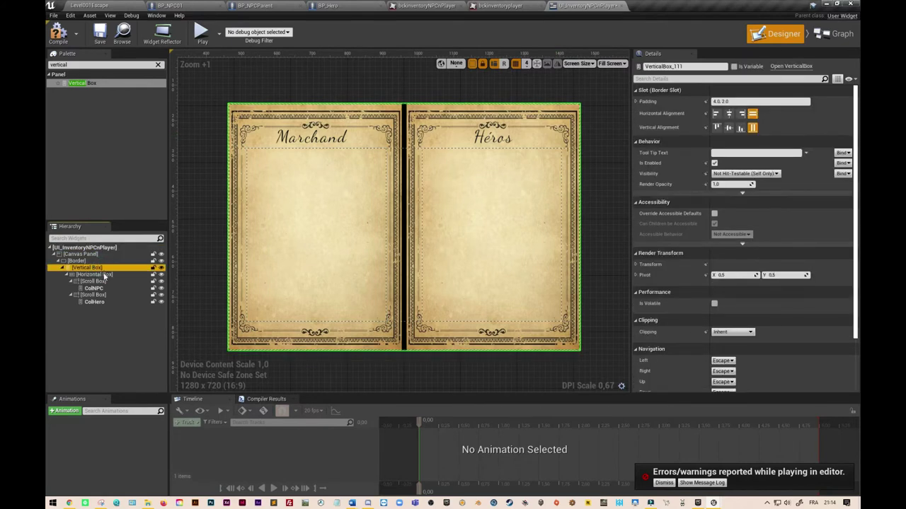
click(103, 275)
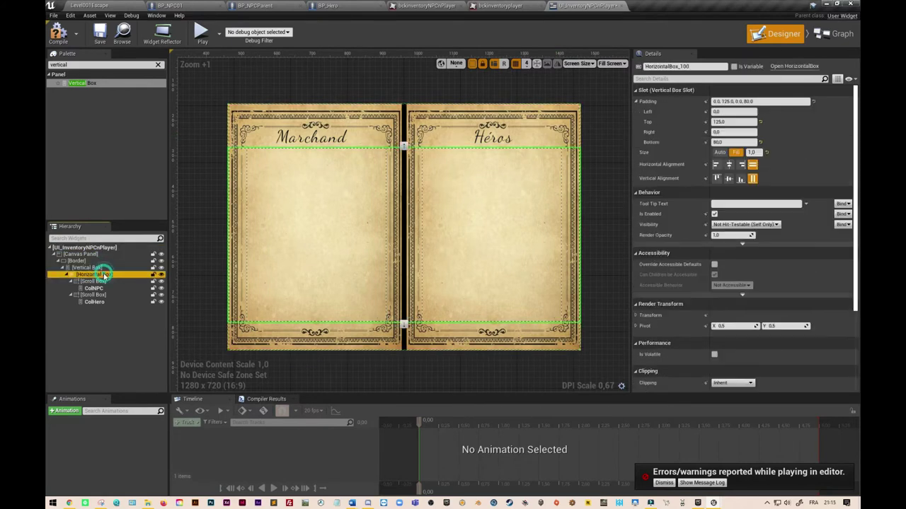
click(80, 65)
text(horizon)
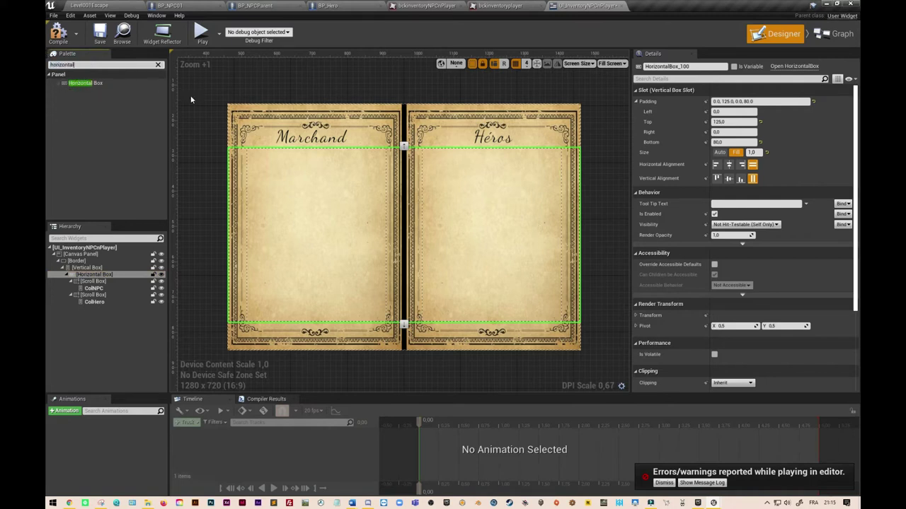
mouse_move(81, 83)
mouse_down()
mouse_move(94, 312)
mouse_move(97, 274)
mouse_up()
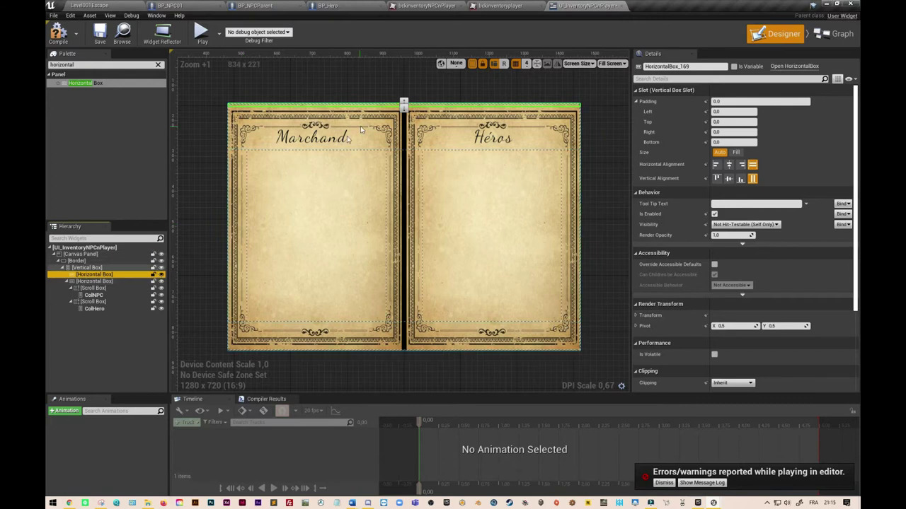
click(104, 282)
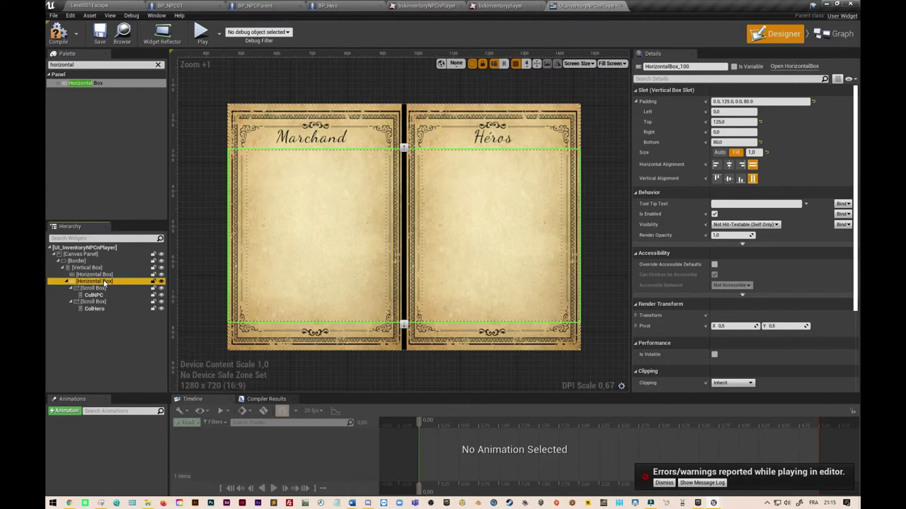
Set the lower page row's top padding to 10 and the header row's top padding to 100.
click(728, 121)
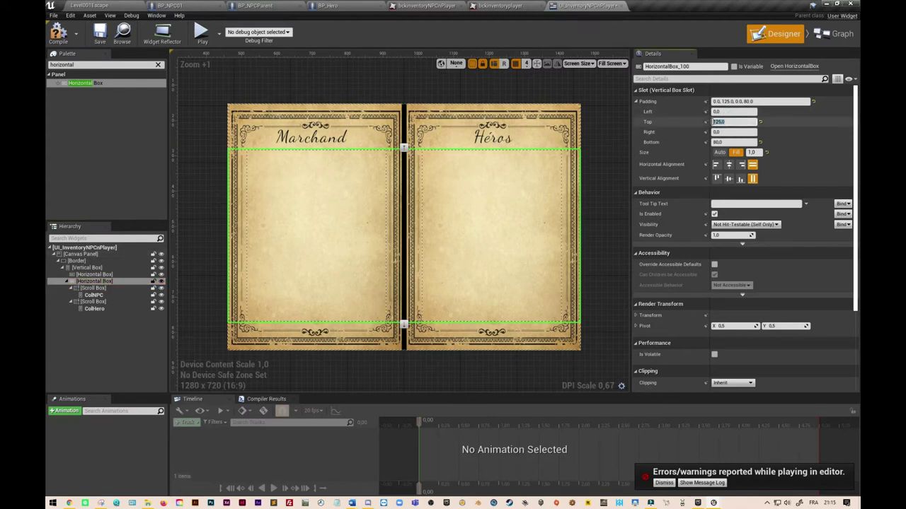
click(729, 112)
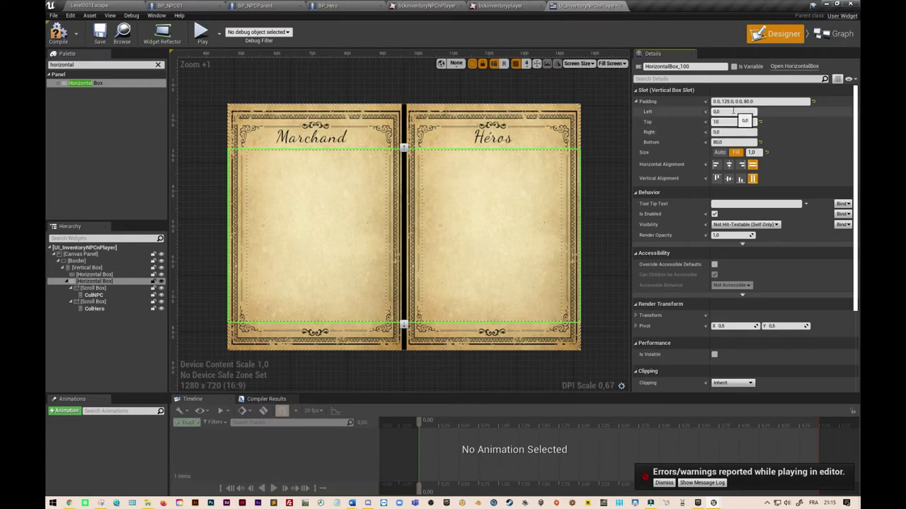
click(534, 106)
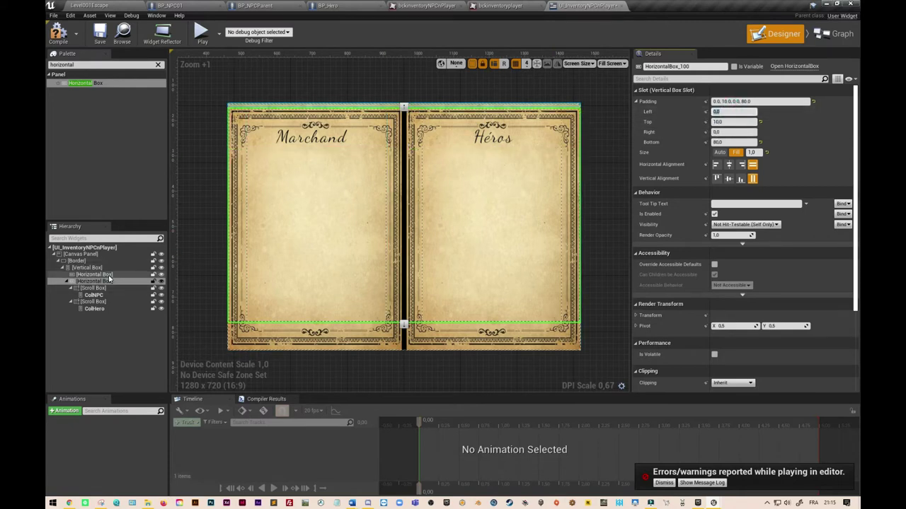
click(728, 122)
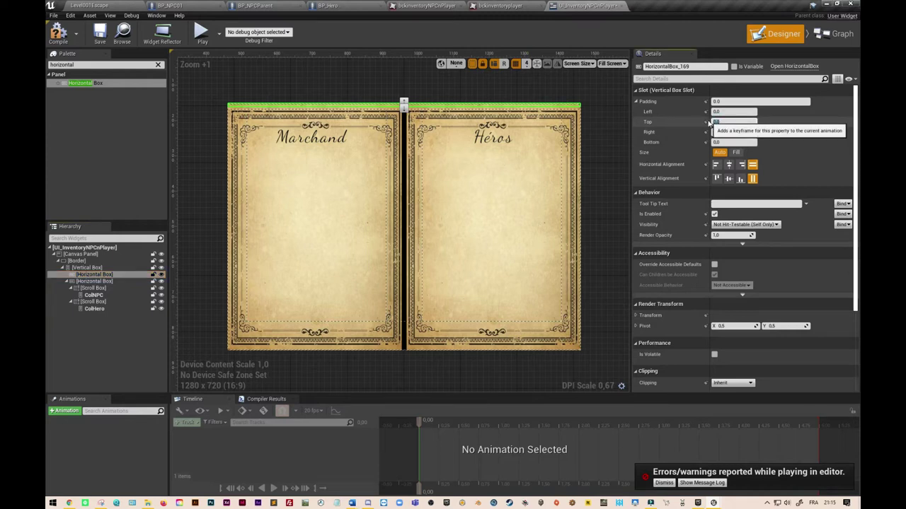
text(125)
click(721, 113)
click(726, 122)
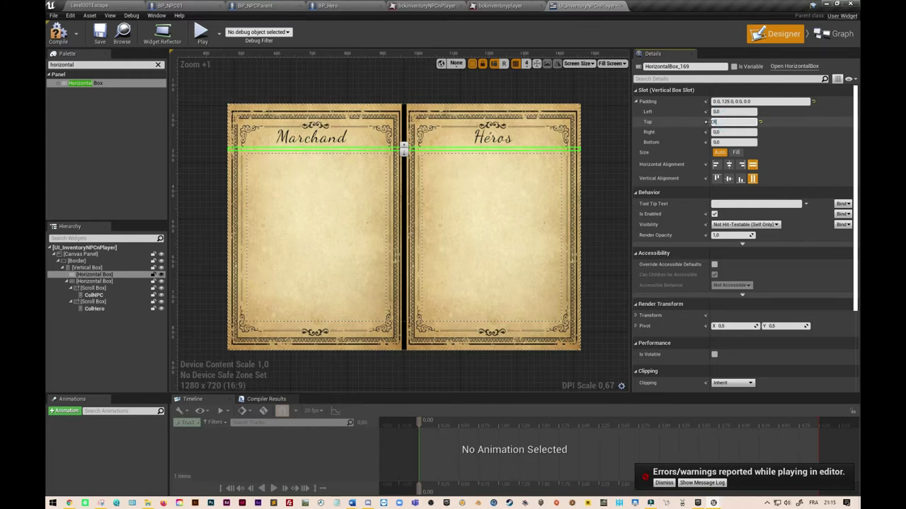
text(00)
click(733, 111)
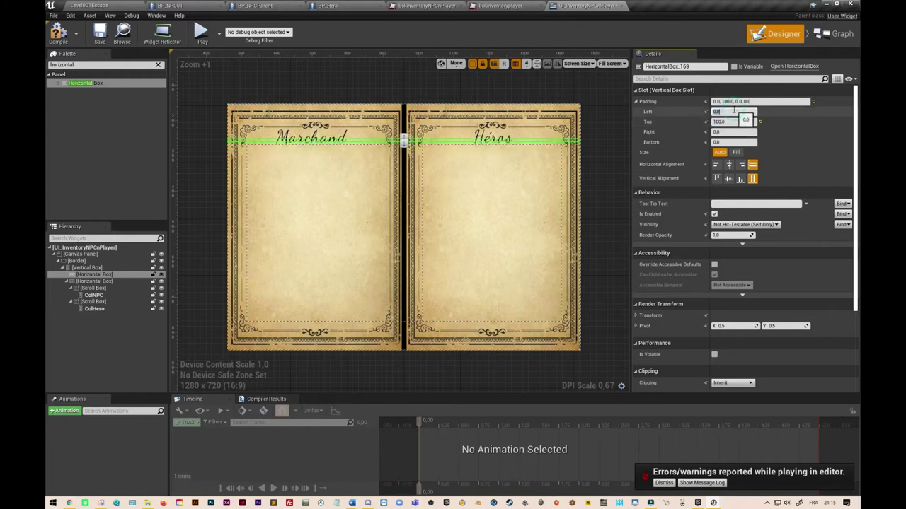
double_click(48, 64)
Add a Text widget from the Palette into the header row.
key(BackSpace)
text(ext)
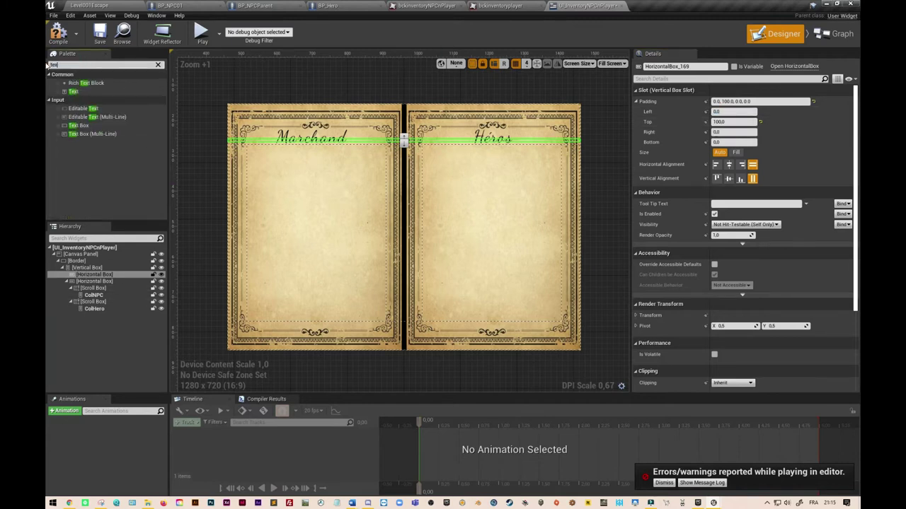
drag(73, 91, 108, 278)
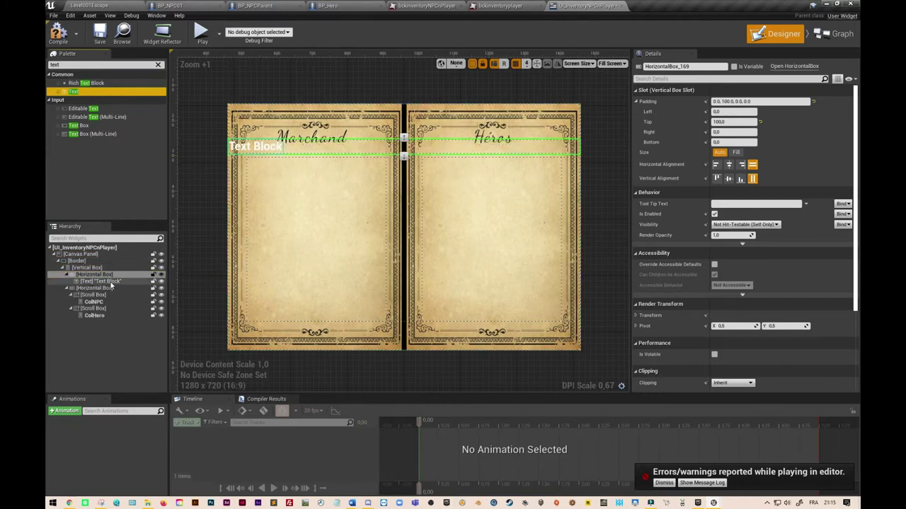
click(106, 282)
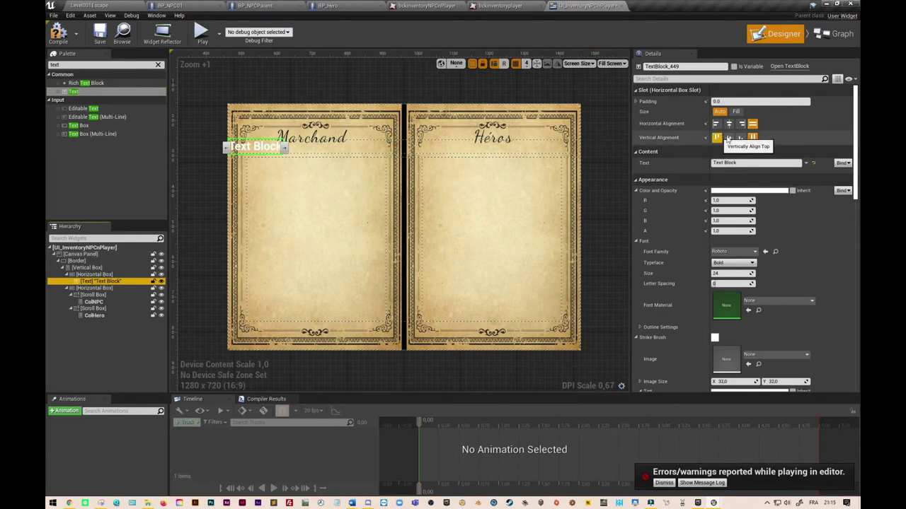
Align the text block right, set it to Fill, and give it 60 right padding.
click(741, 124)
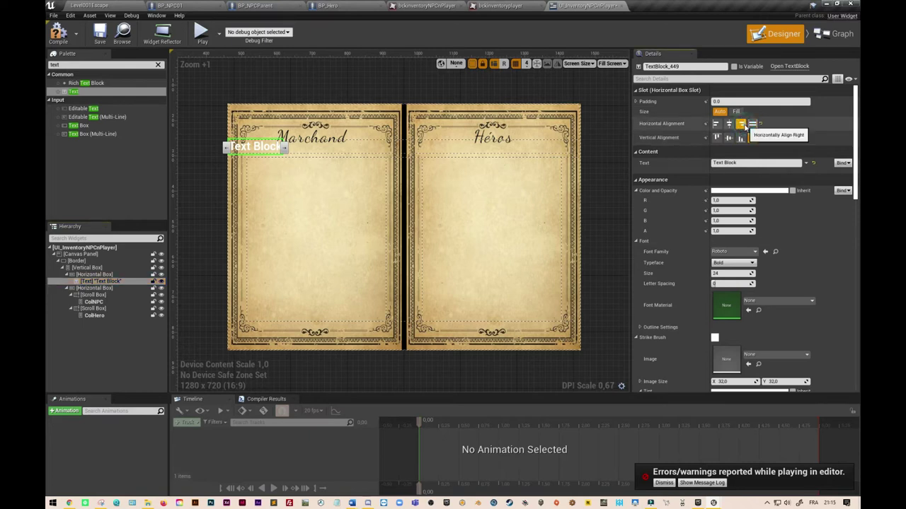
click(737, 112)
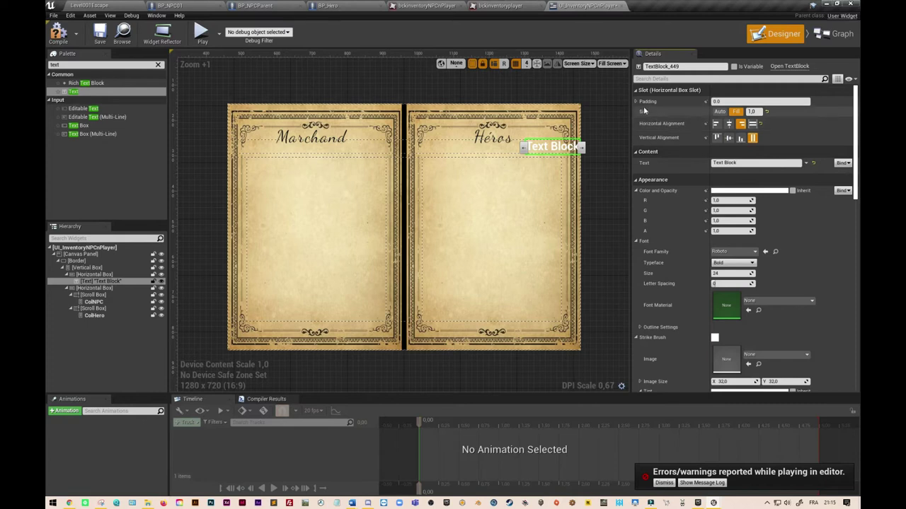
click(636, 101)
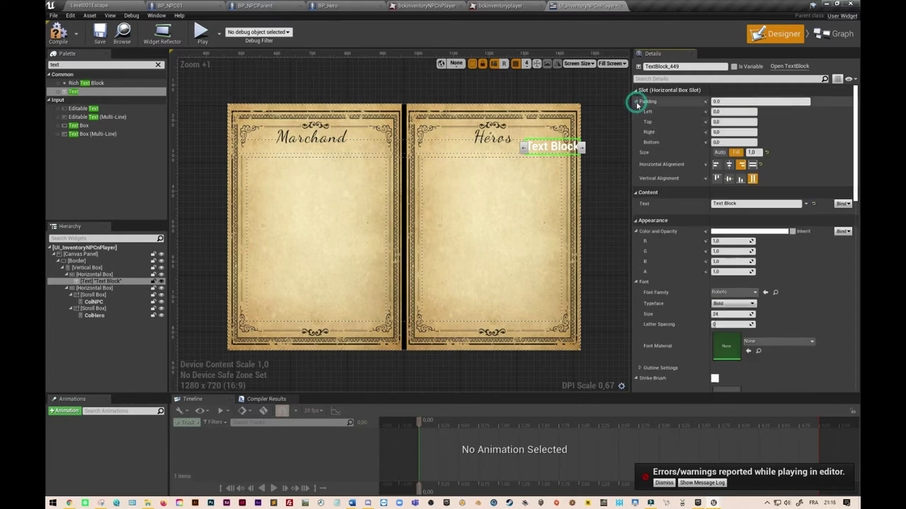
click(733, 133)
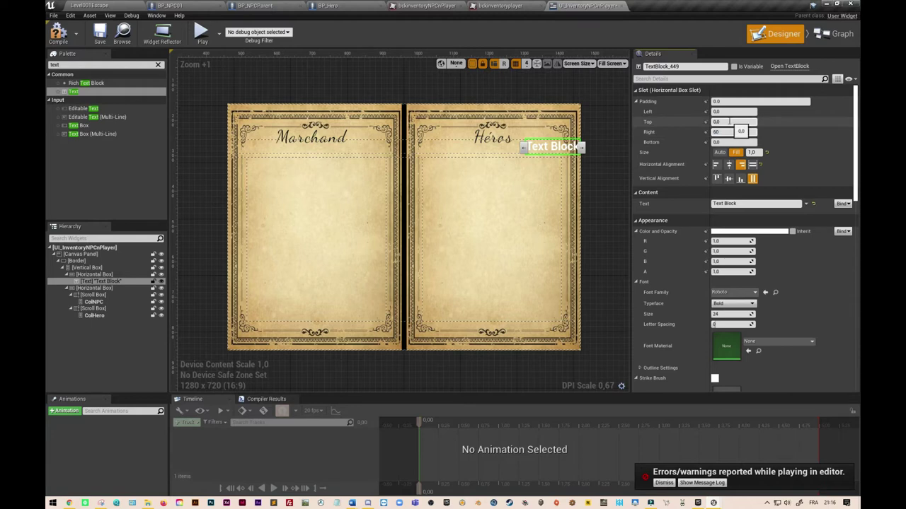
click(734, 122)
Change the label's text to '100 po' and its font size to 18.
click(749, 203)
key(BackSpace)
text(100 po)
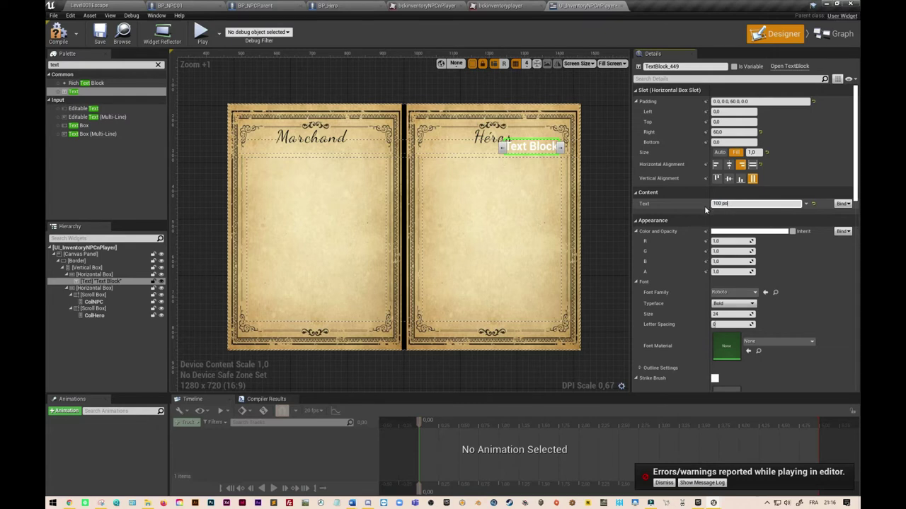
click(729, 143)
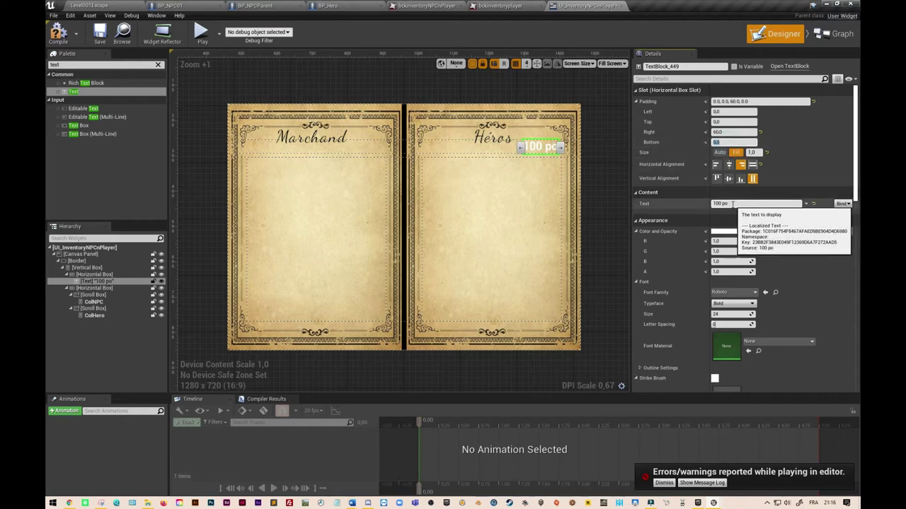
click(723, 314)
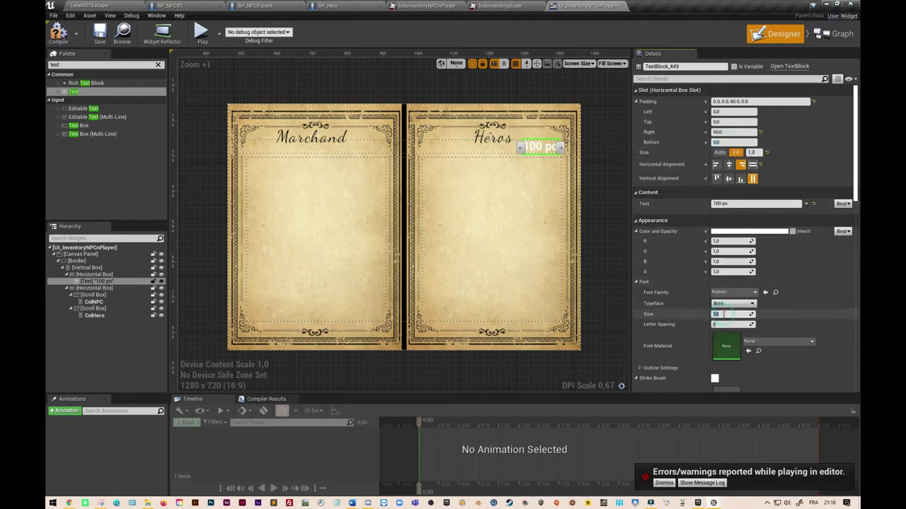
text(18)
click(728, 272)
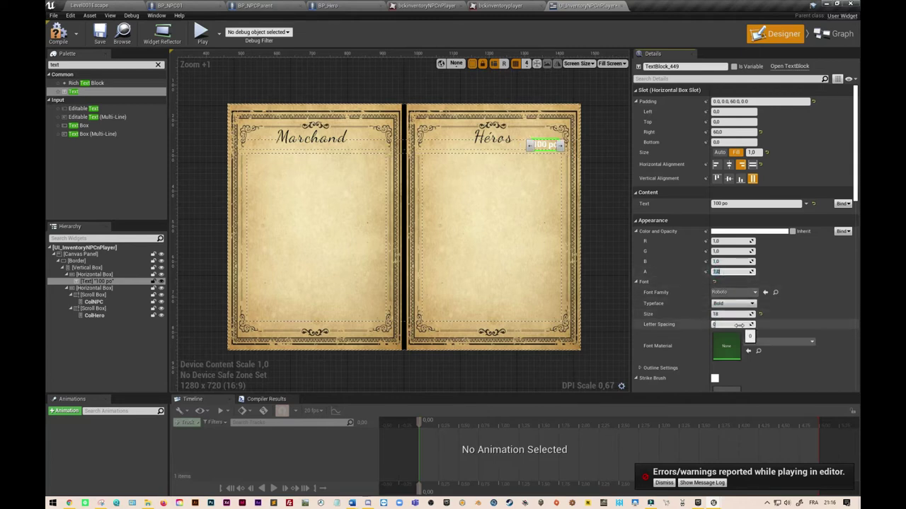
click(748, 232)
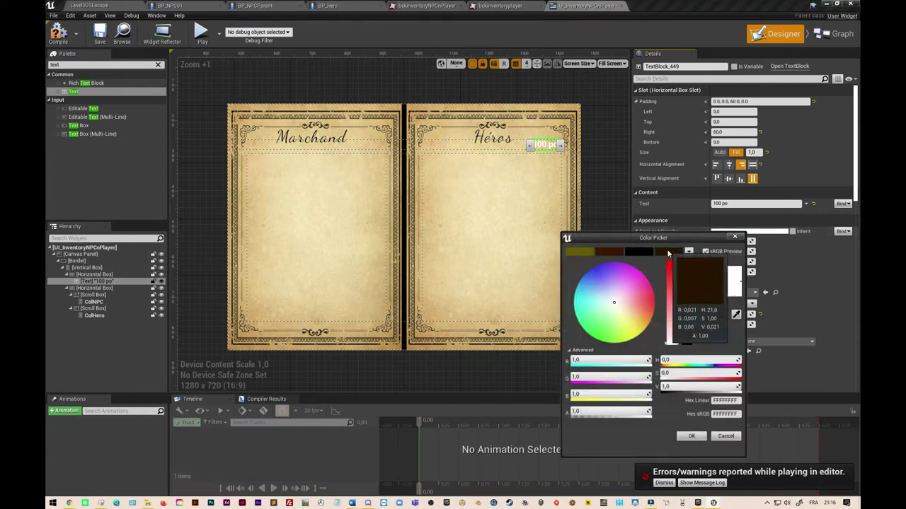
Colour the '100 po' label dark olive brown using the recent-colours swatch.
click(580, 251)
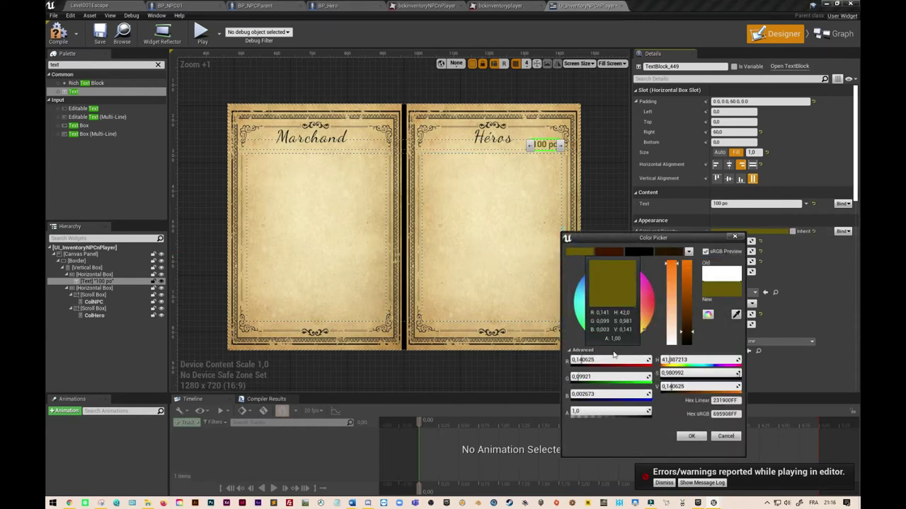
click(692, 436)
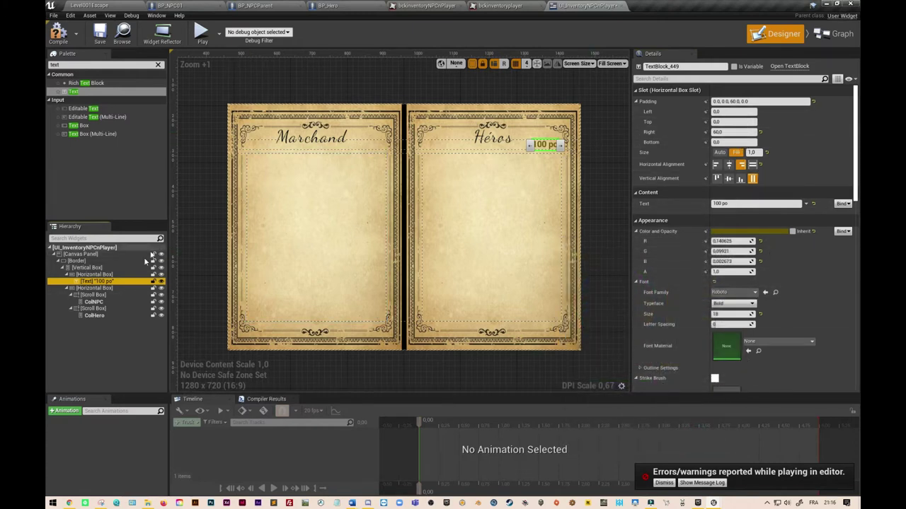
click(94, 274)
Adjust the header row's top padding to 80, then to 90.
click(732, 121)
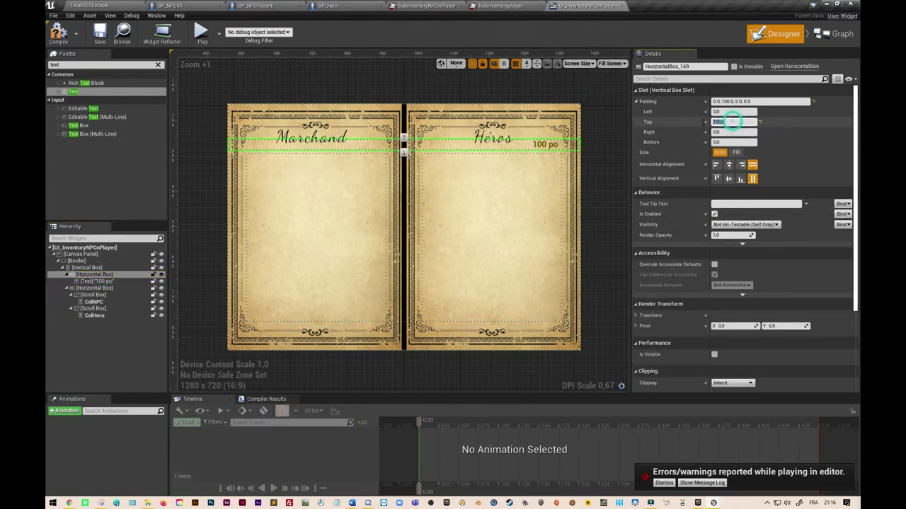
text(80)
key(Return)
click(724, 122)
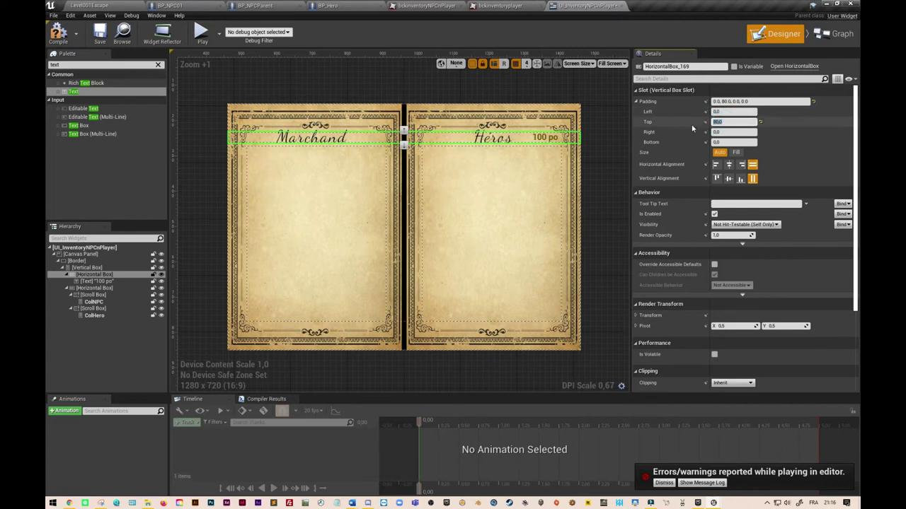
click(716, 132)
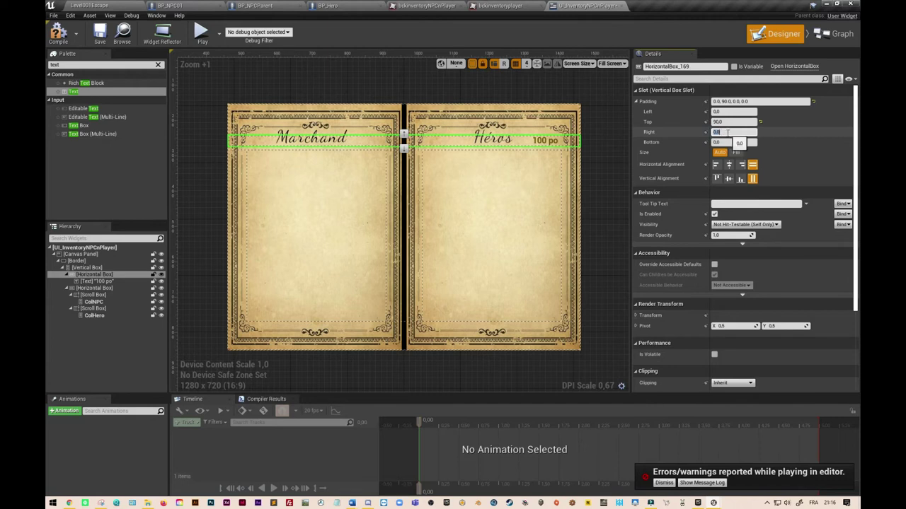
Give the label 80 right padding and nudge the header row's top padding to 85.
click(87, 281)
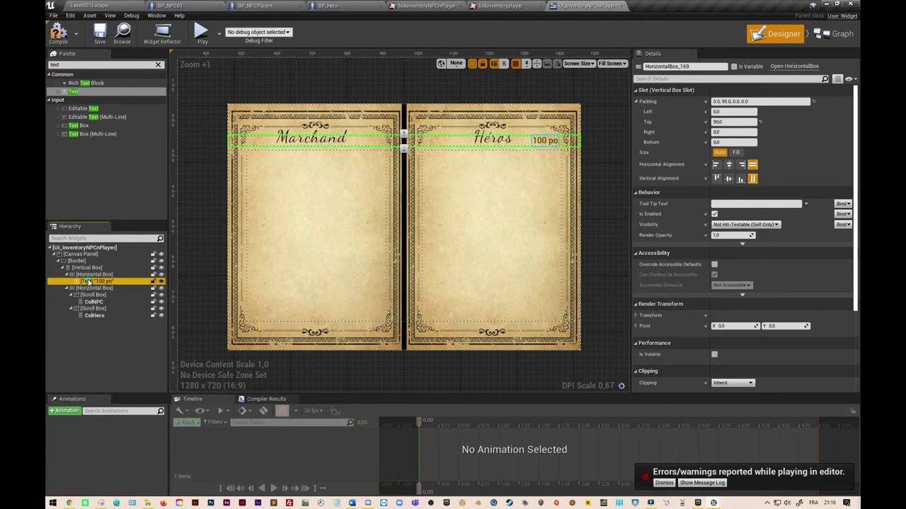
click(722, 132)
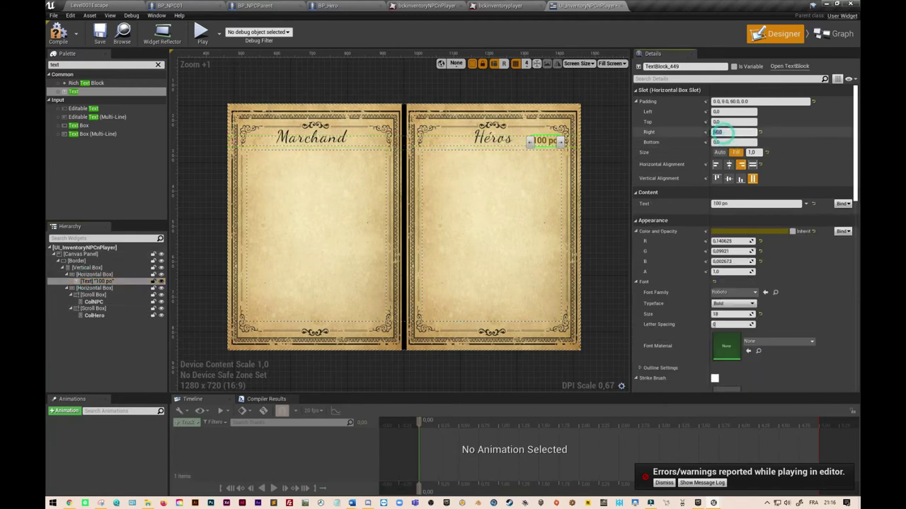
text(80)
click(723, 123)
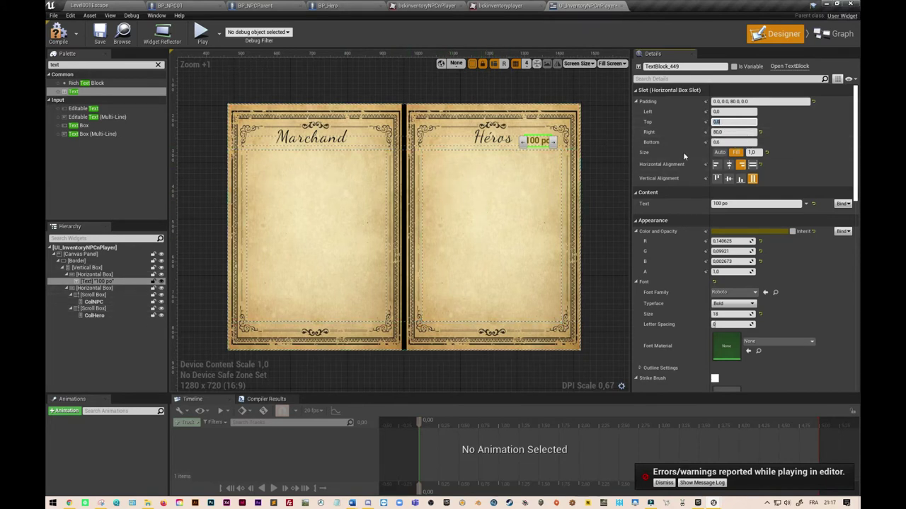
click(94, 274)
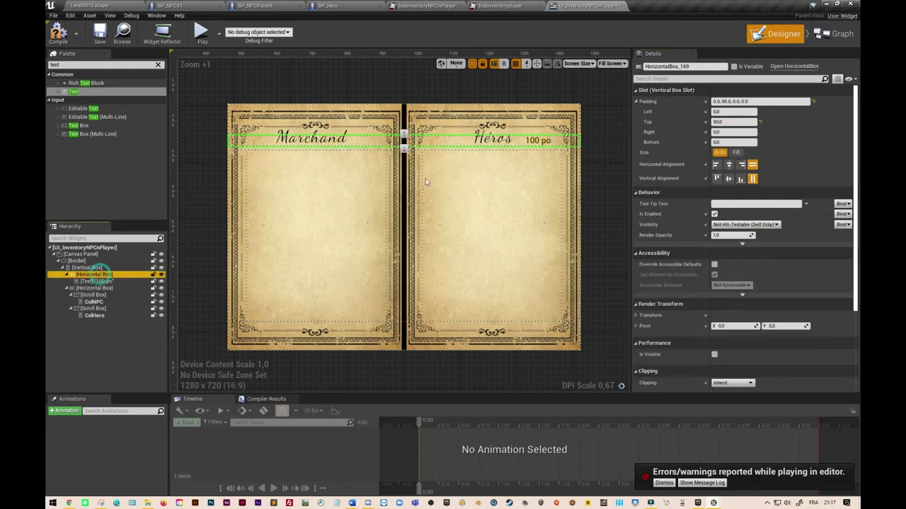
click(726, 121)
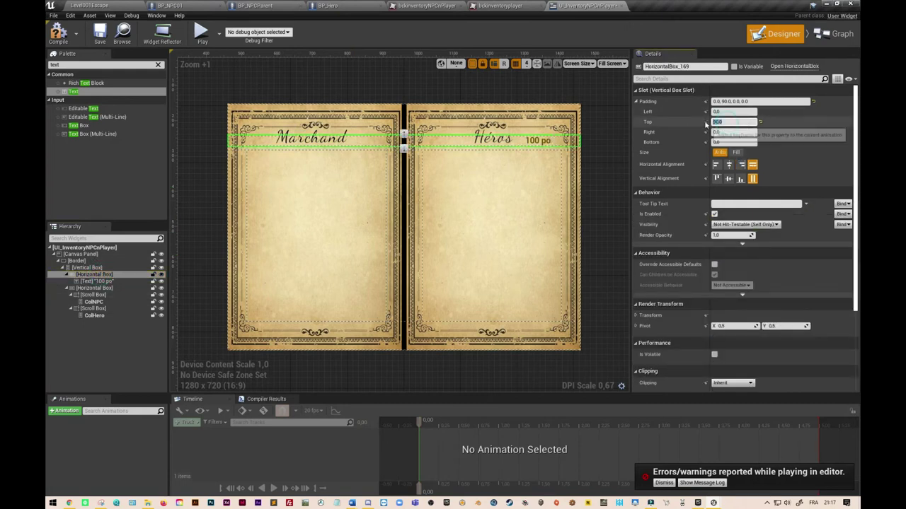
text(85)
click(725, 133)
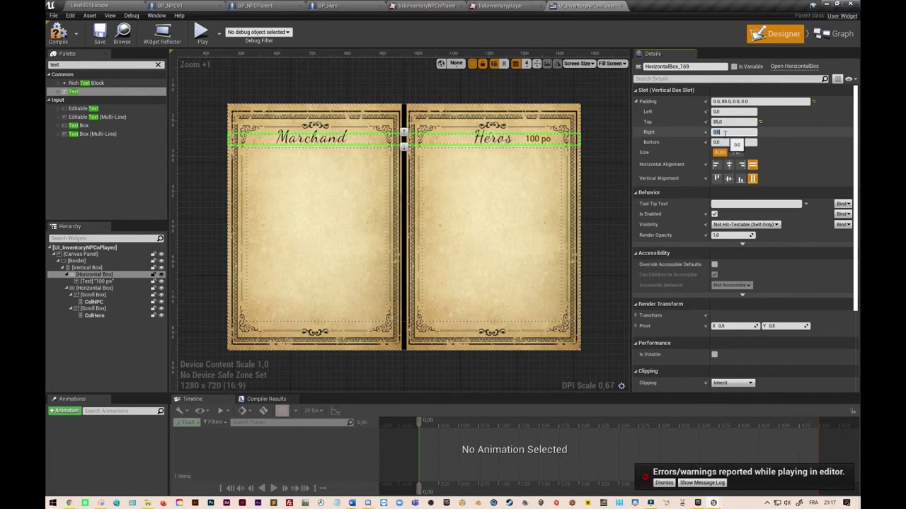
Rename the '100 po' text block to Money and save the widget.
click(543, 142)
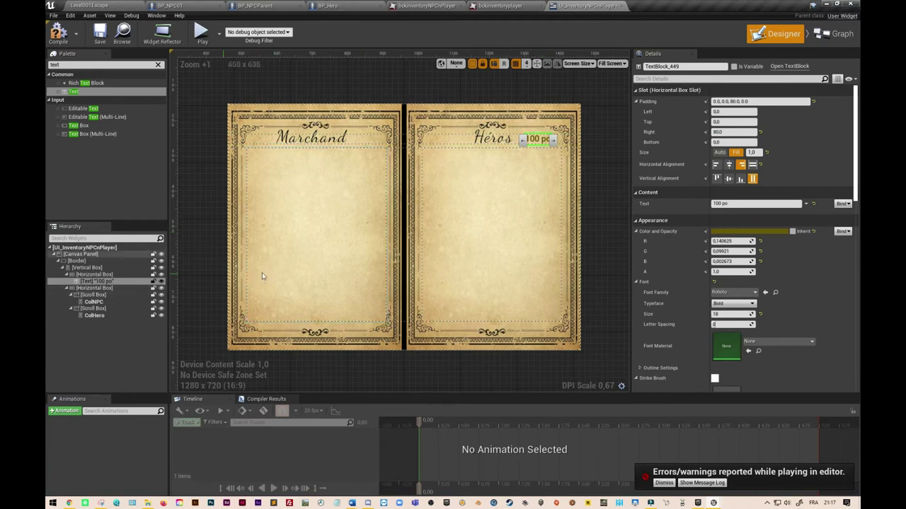
click(91, 283)
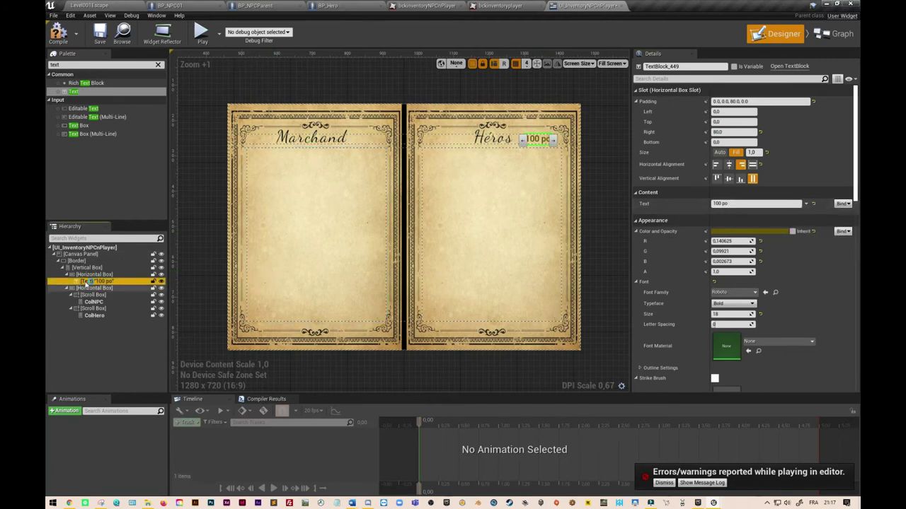
drag(91, 282, 92, 285)
double_click(92, 283)
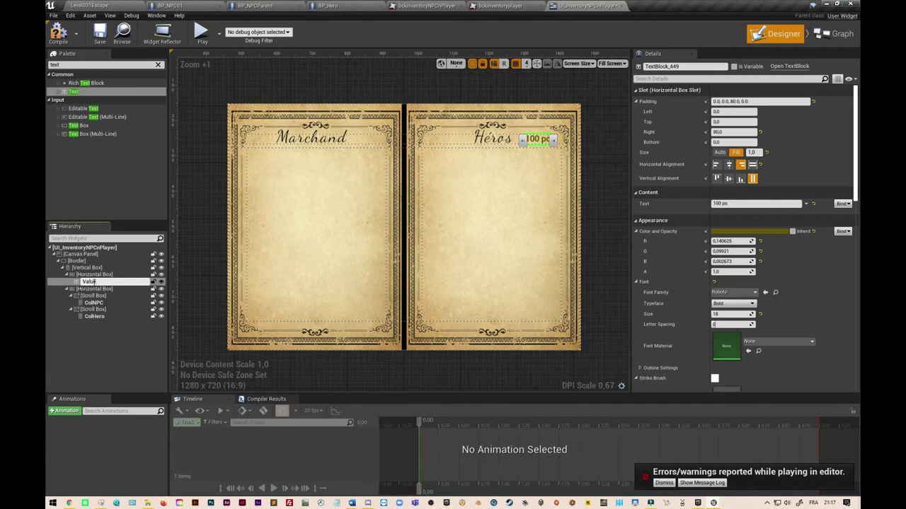
key(BackSpace)
key(BackSpace)
text(M)
key(Return)
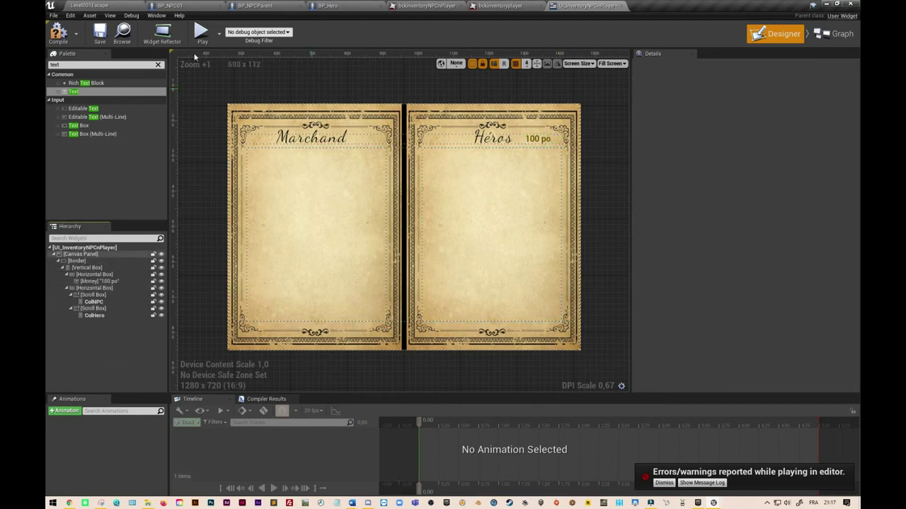
click(100, 39)
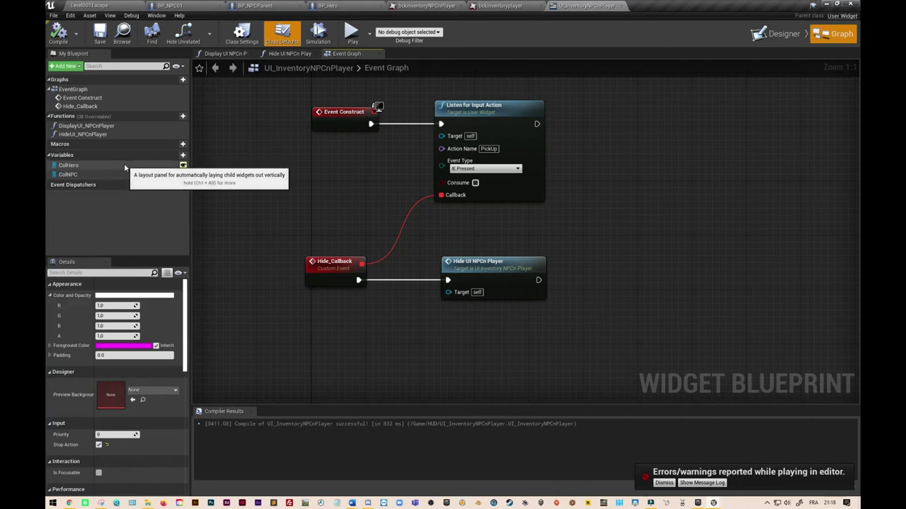
Create a variable named NPCRef typed as a BP NPC01 Object Reference.
click(174, 155)
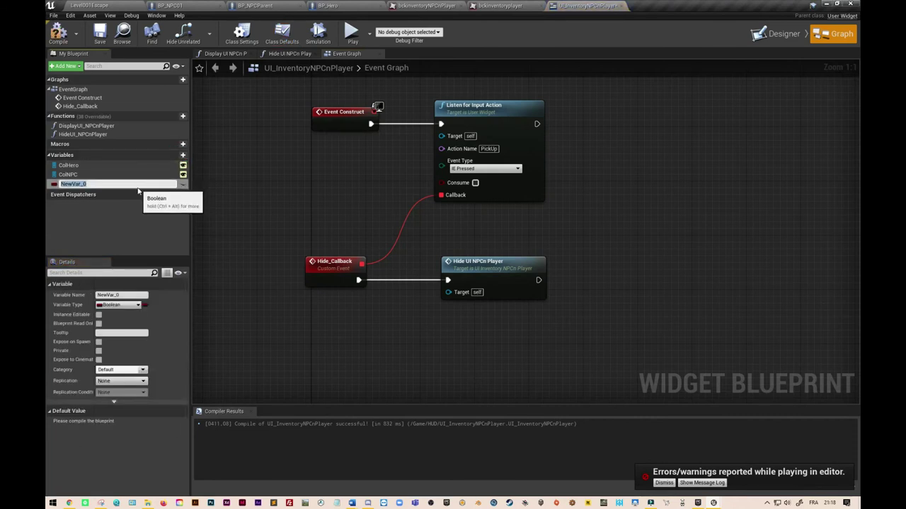
text(NPCR)
text(ef)
key(Return)
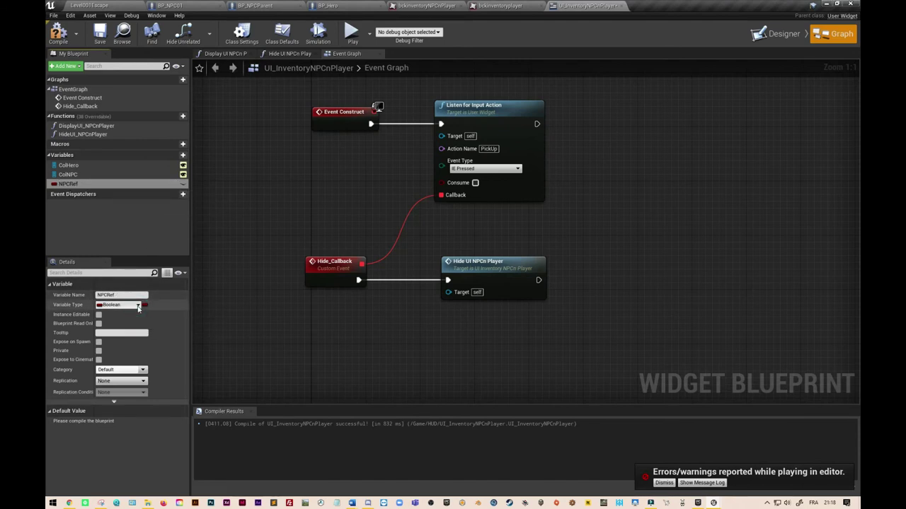
click(138, 307)
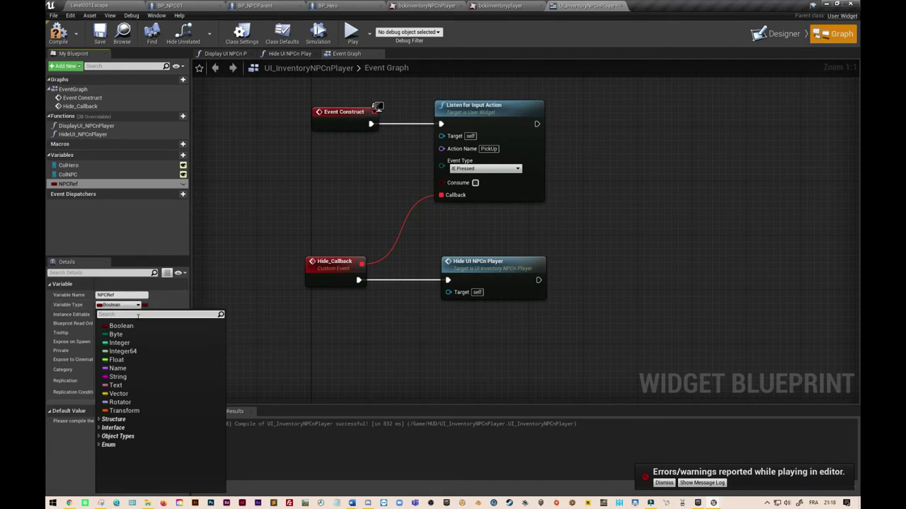
text(BP)
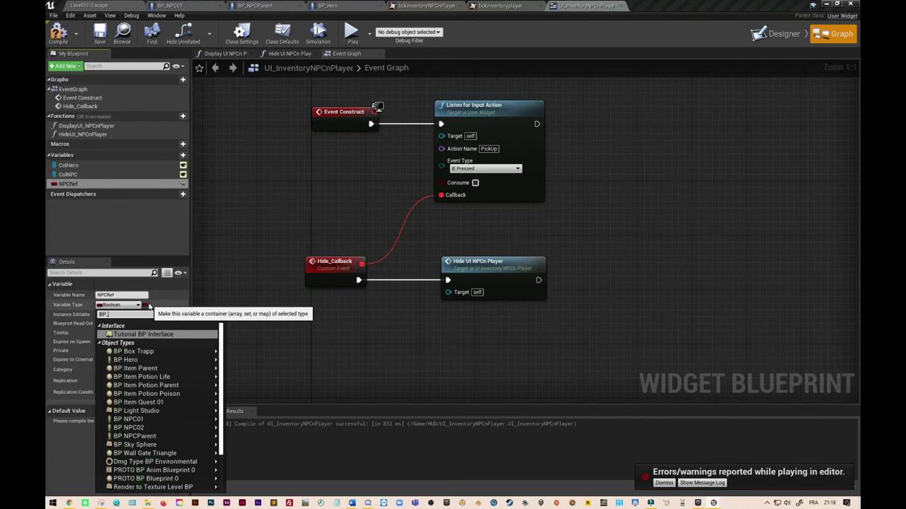
text(_NPC)
mouse_move(212, 335)
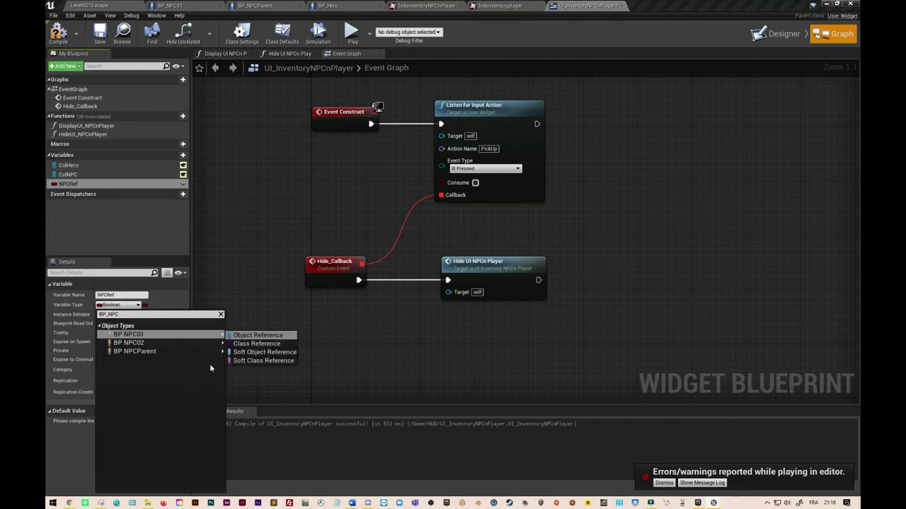
click(238, 337)
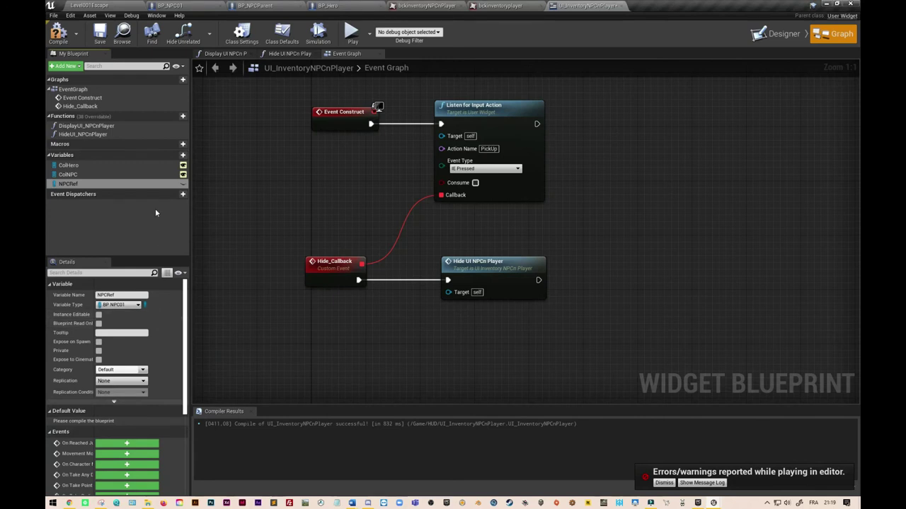
Make NPCRef Instance Editable and Expose on Spawn, and add a new PlayerRef variable.
click(99, 314)
click(99, 343)
click(182, 155)
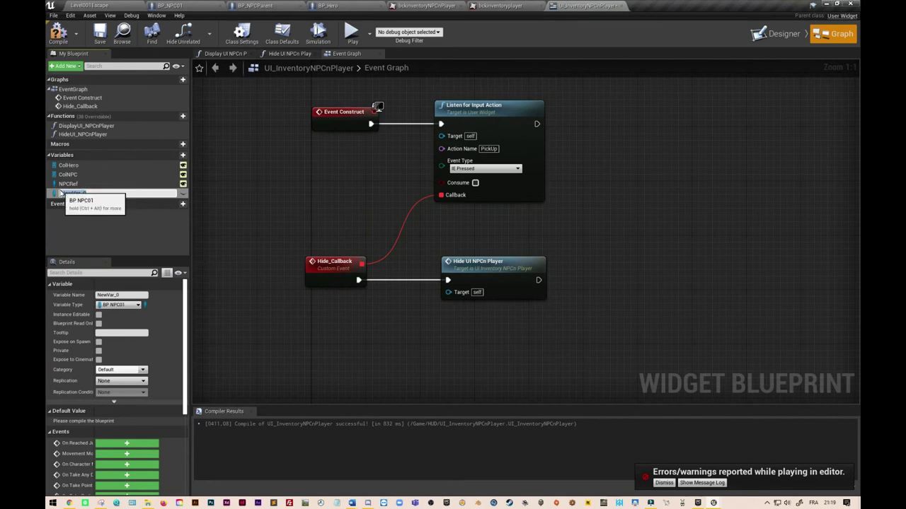
key(BackSpace)
text(PlayerRef)
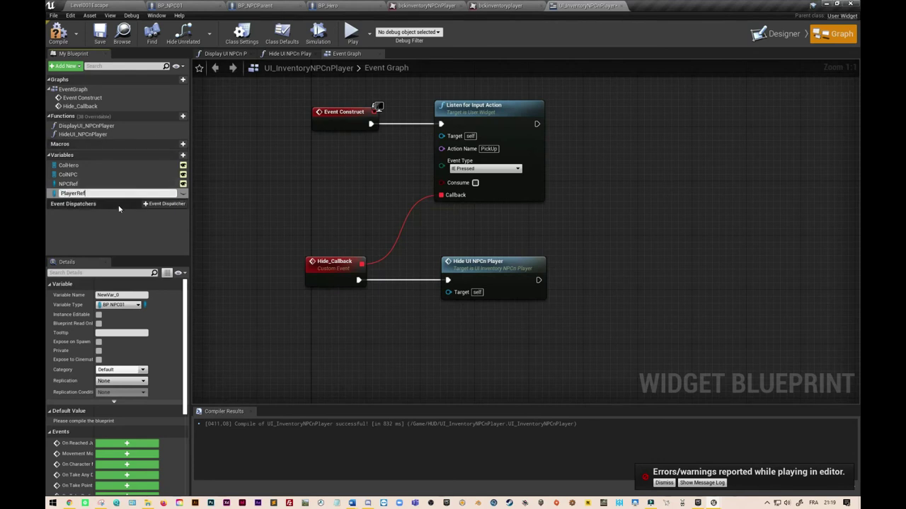
key(Return)
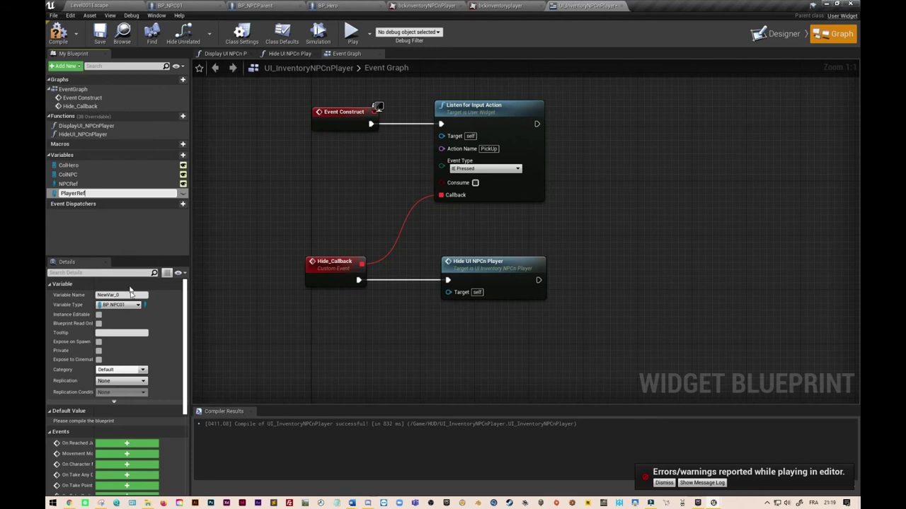
key(Return)
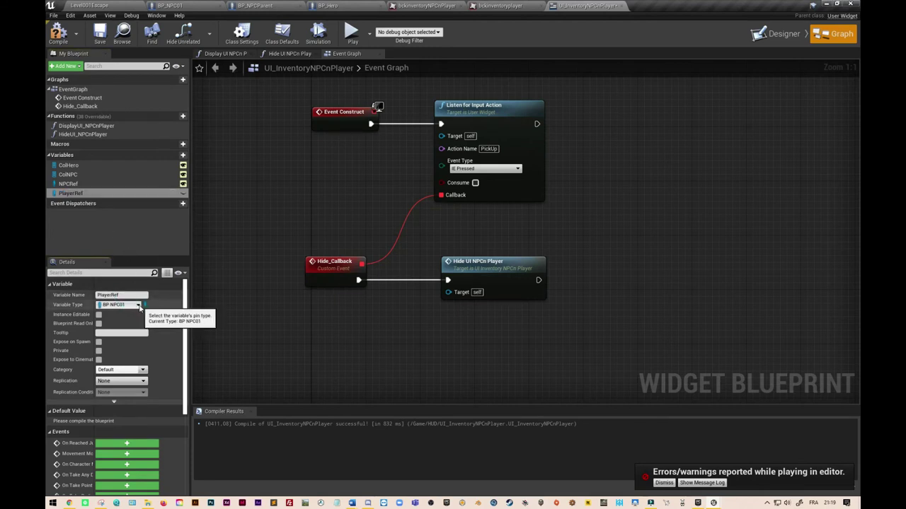
Type the new variable as BP Hero Object Reference and rename it HeroRef.
click(138, 305)
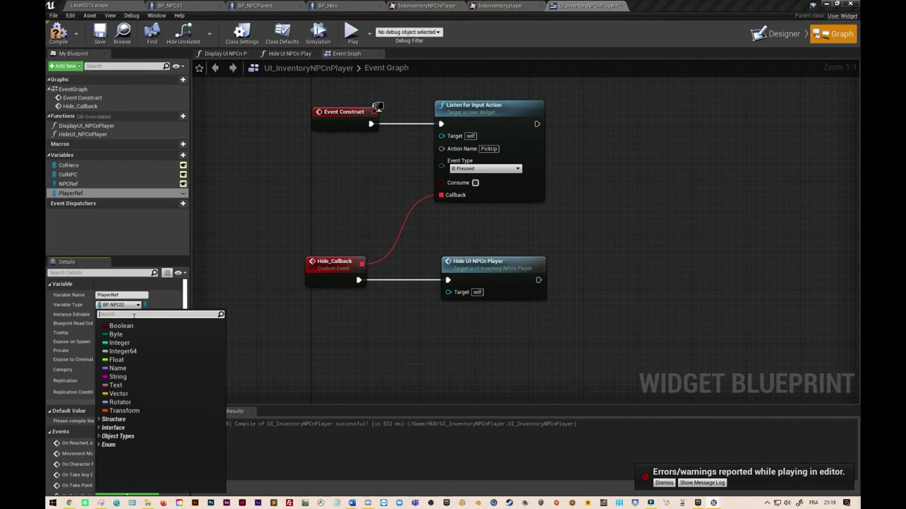
text(BP_her)
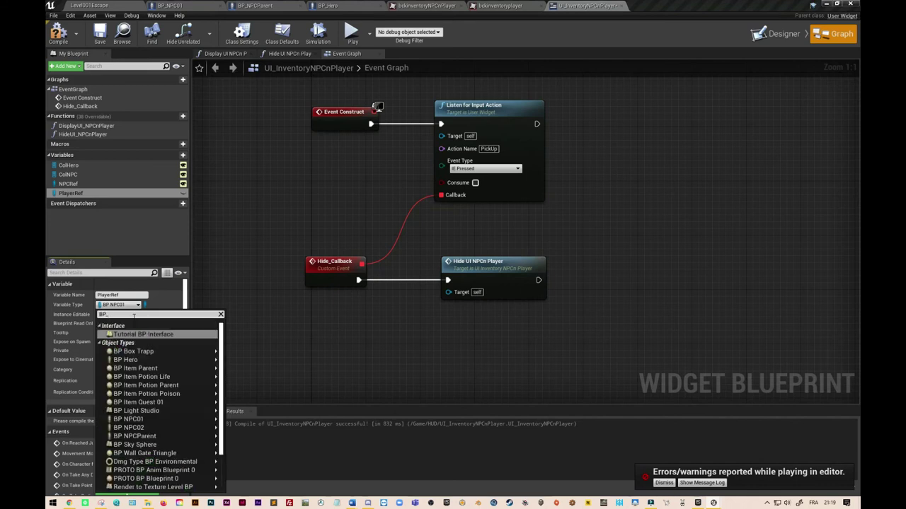
mouse_move(170, 334)
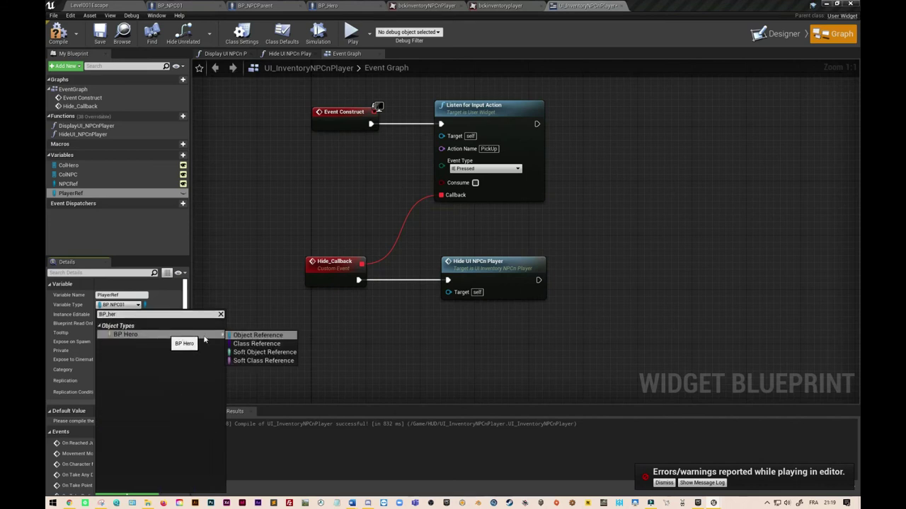
click(251, 336)
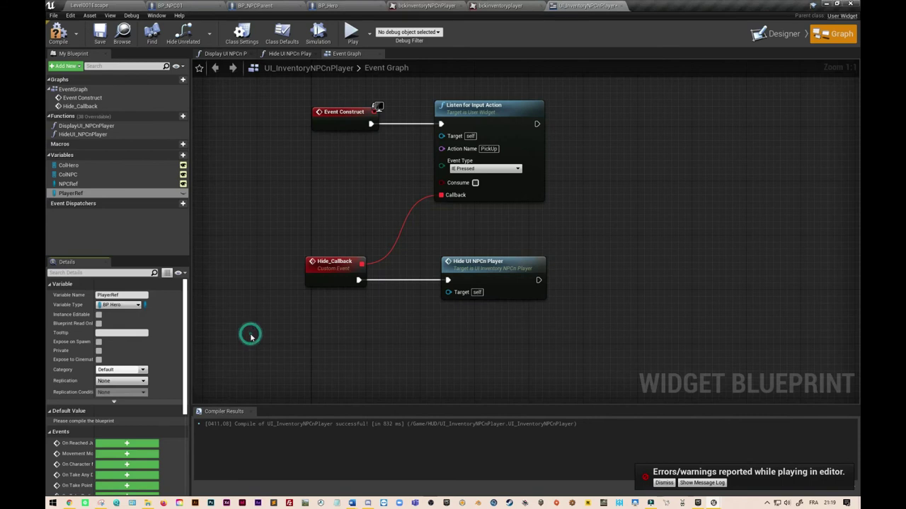
click(108, 293)
text(HeroRef)
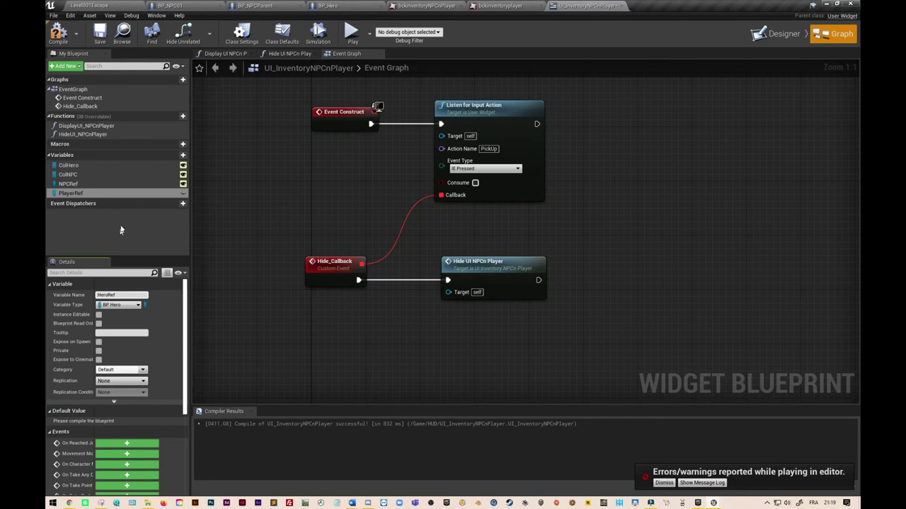
click(121, 227)
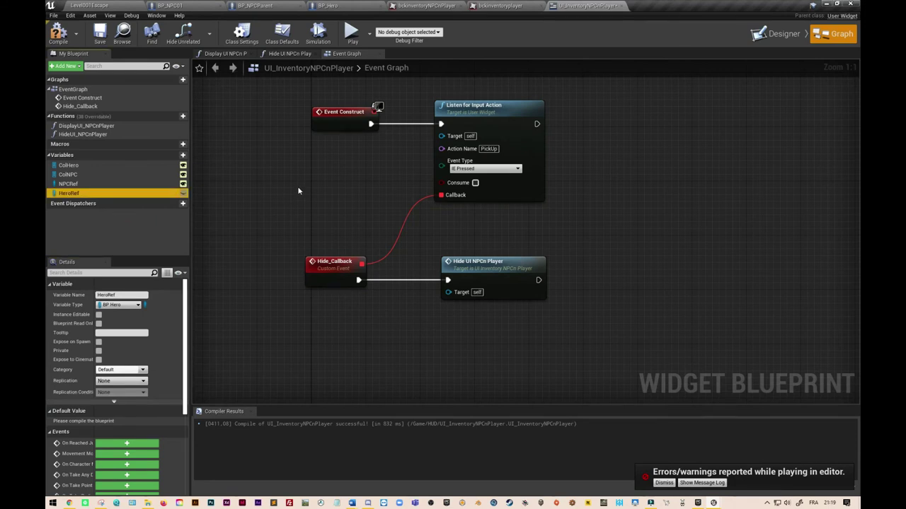
Make HeroRef Instance Editable and Expose on Spawn, then compile and save the widget.
click(98, 314)
click(99, 342)
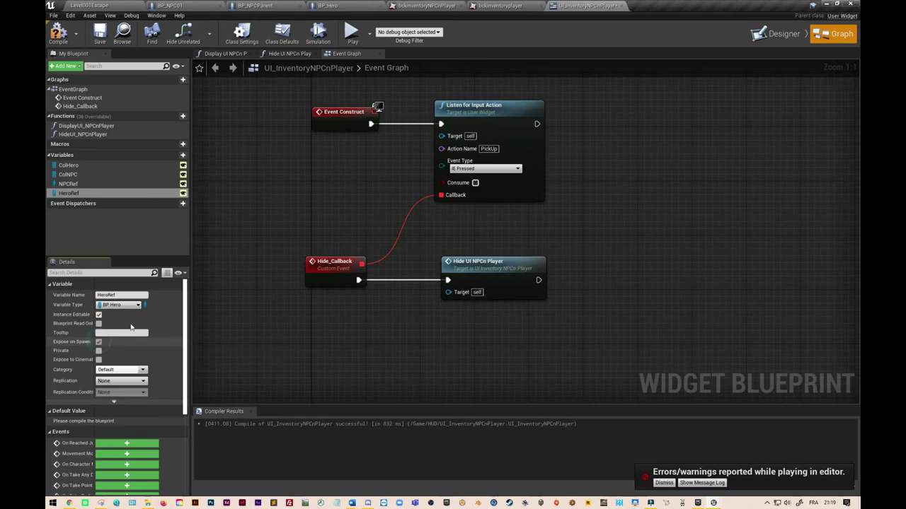
click(57, 32)
click(100, 32)
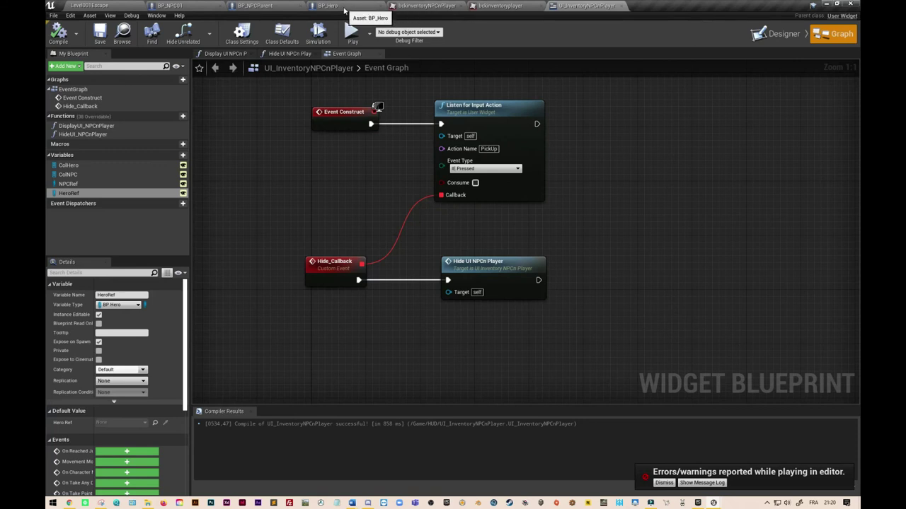
click(345, 6)
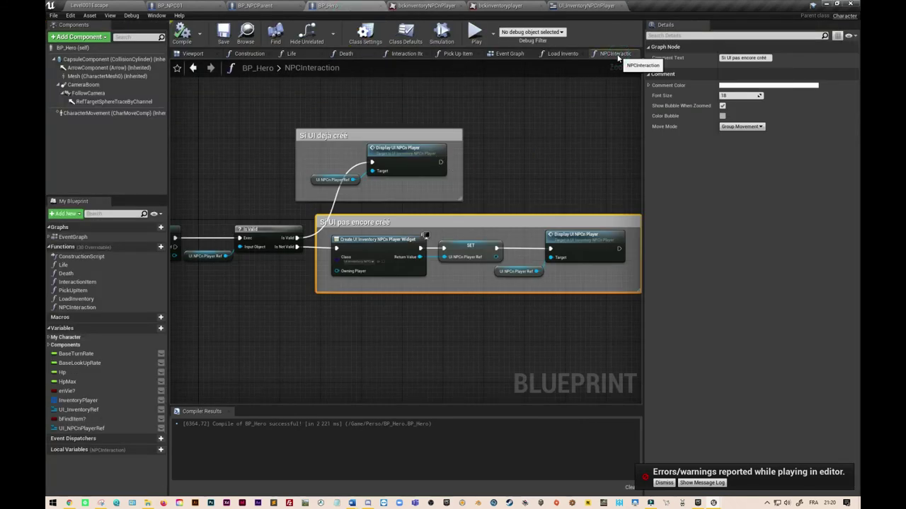
Refresh the Create UI Inventory NPCn Player Widget node to reveal its NPCRef and HeroRef pins.
right_drag(517, 178, 453, 168)
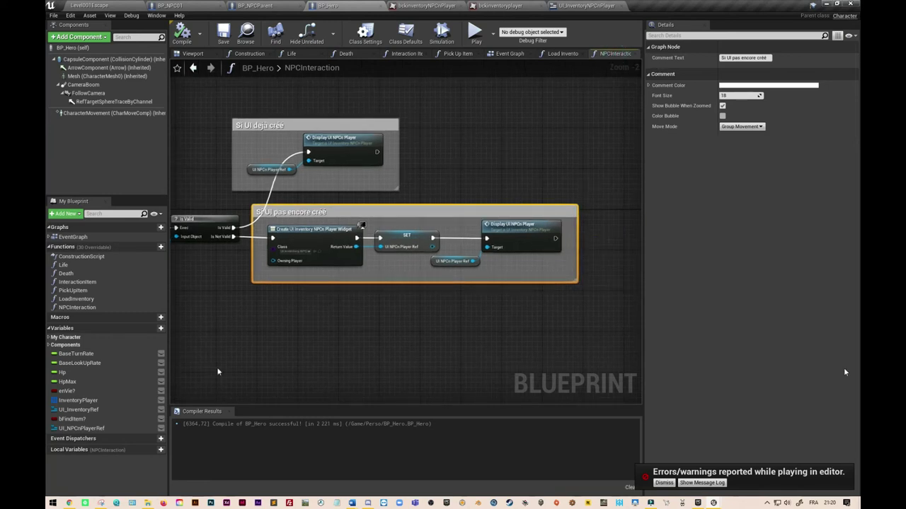
right_drag(344, 323, 456, 309)
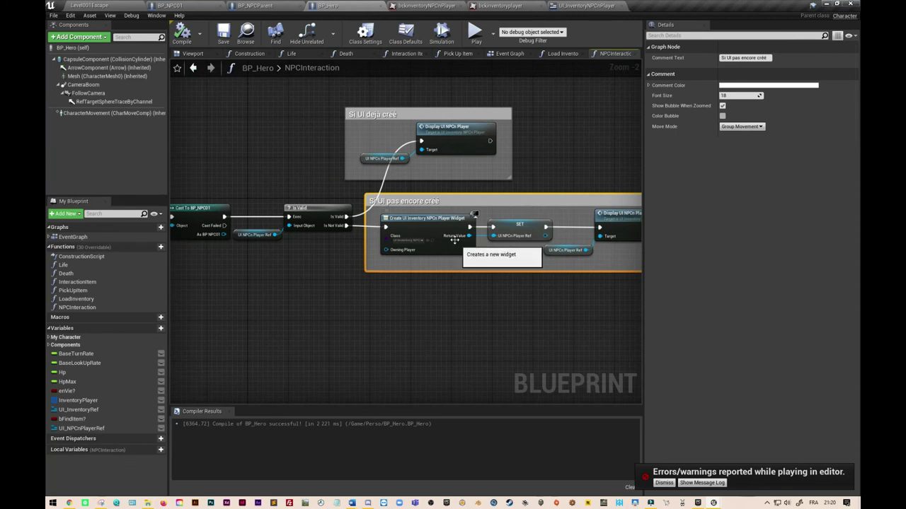
click(438, 226)
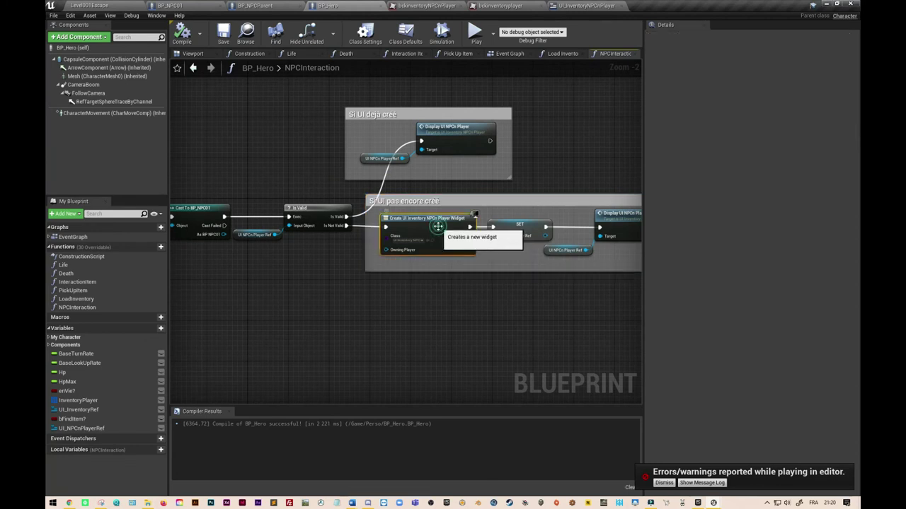
right_click(435, 227)
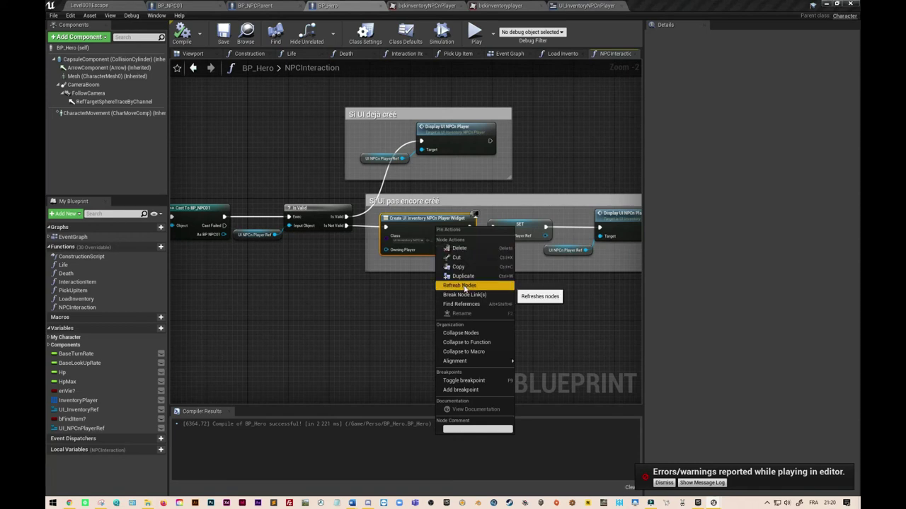
click(464, 287)
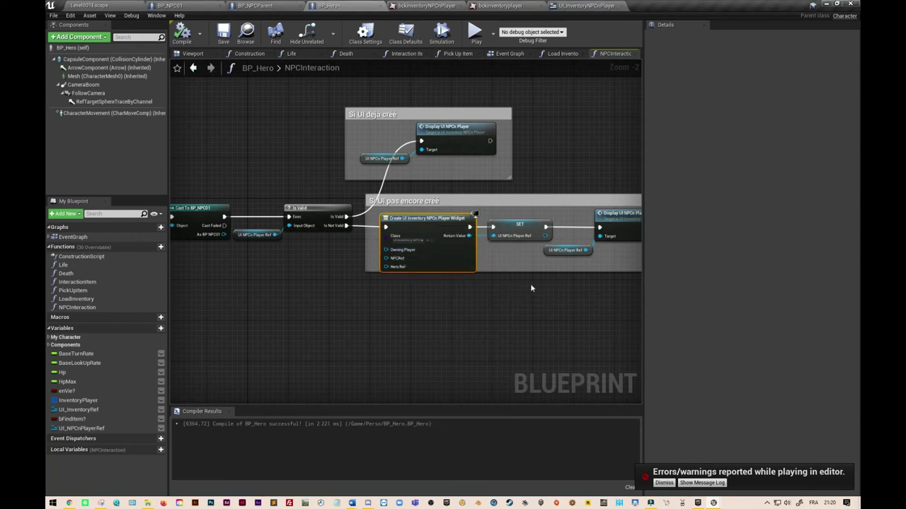
Enlarge the 'Si UI pas encore créé' comment box around the refreshed node.
drag(517, 271, 517, 283)
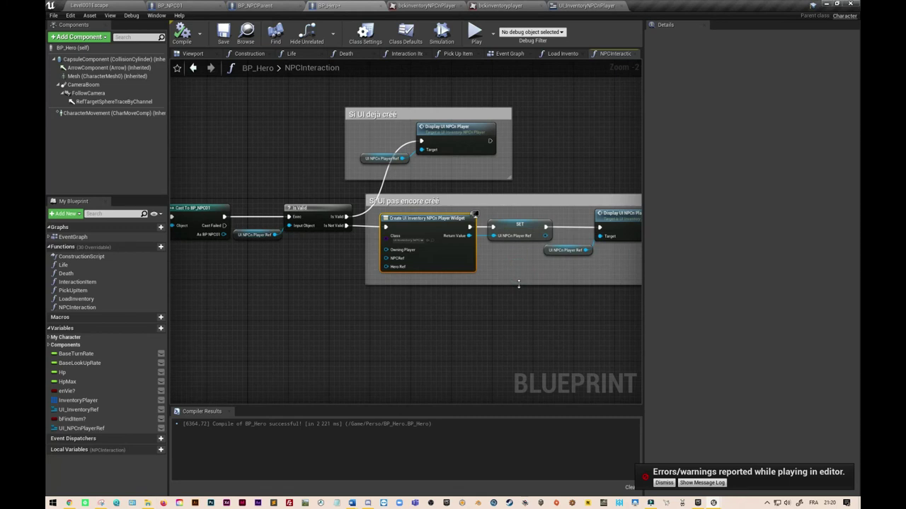
right_drag(417, 294, 476, 288)
scroll(477, 292, up, 2)
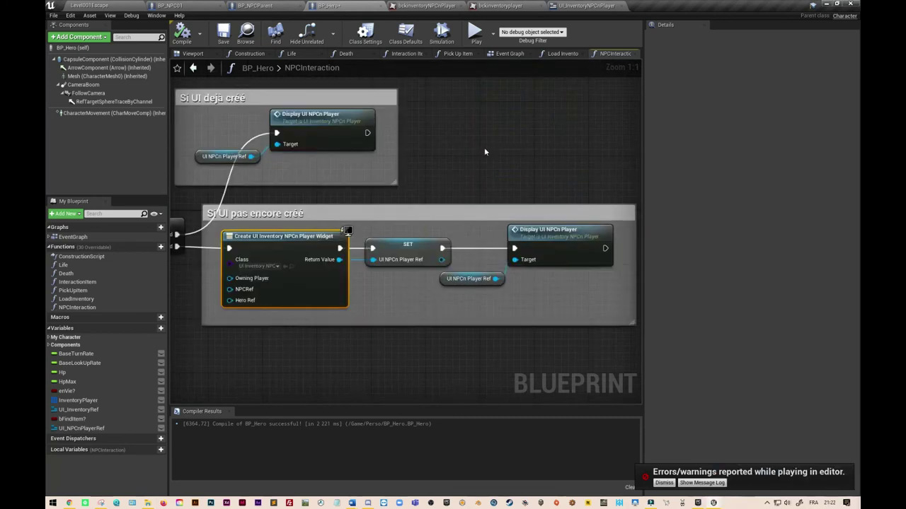
In the Display UI NPCn Player function, add an input typed BP NPC01 Object Reference.
double_click(554, 236)
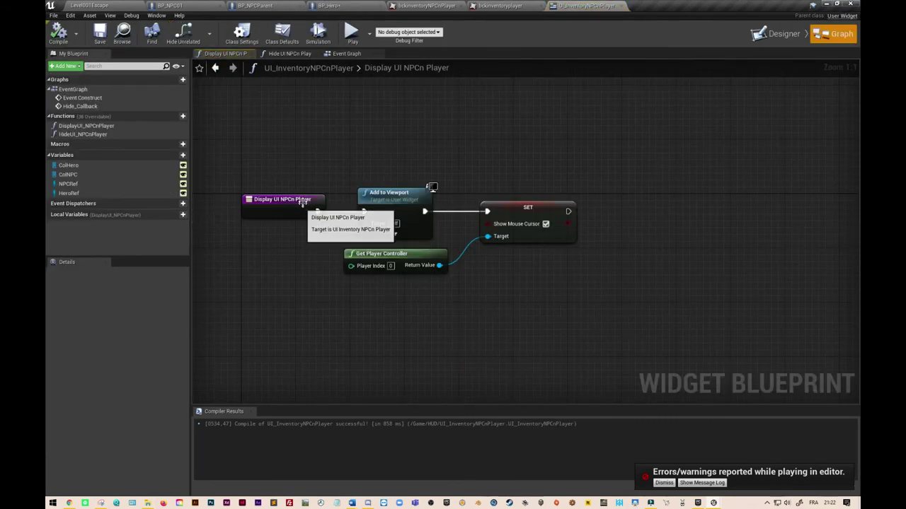
drag(300, 202, 266, 202)
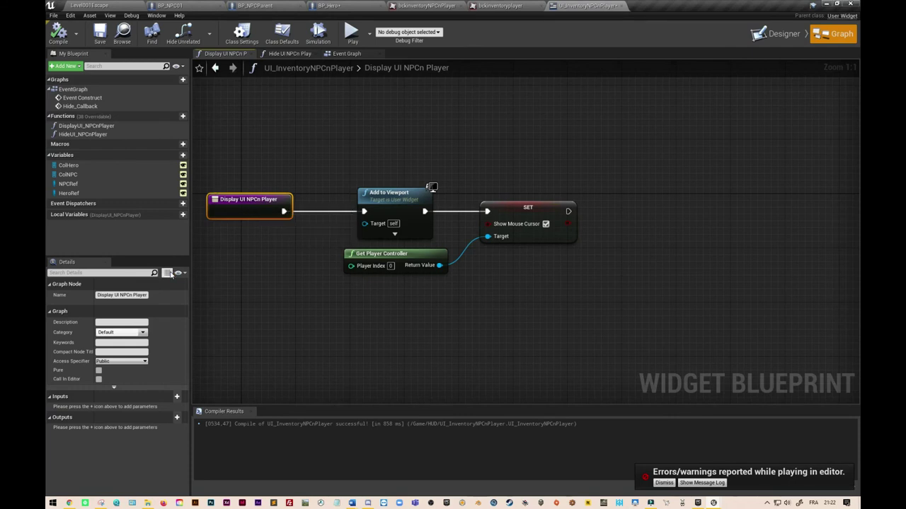
click(179, 397)
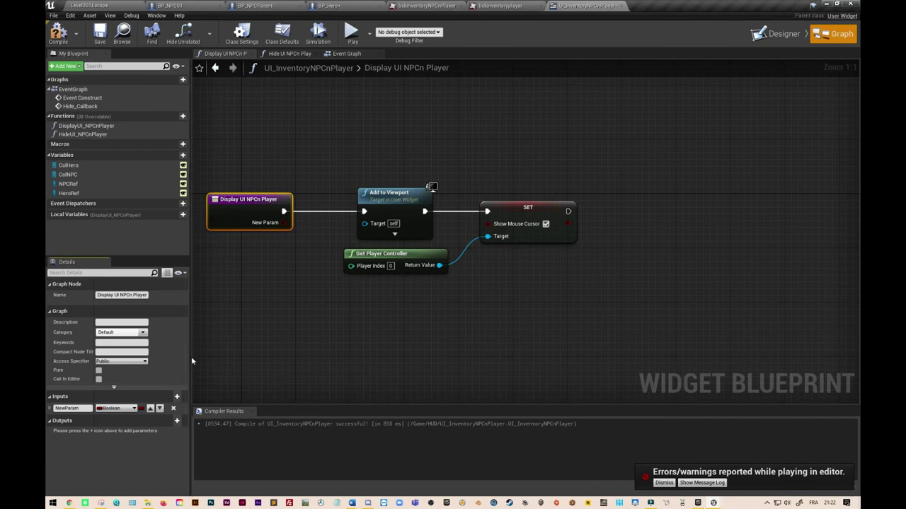
click(134, 409)
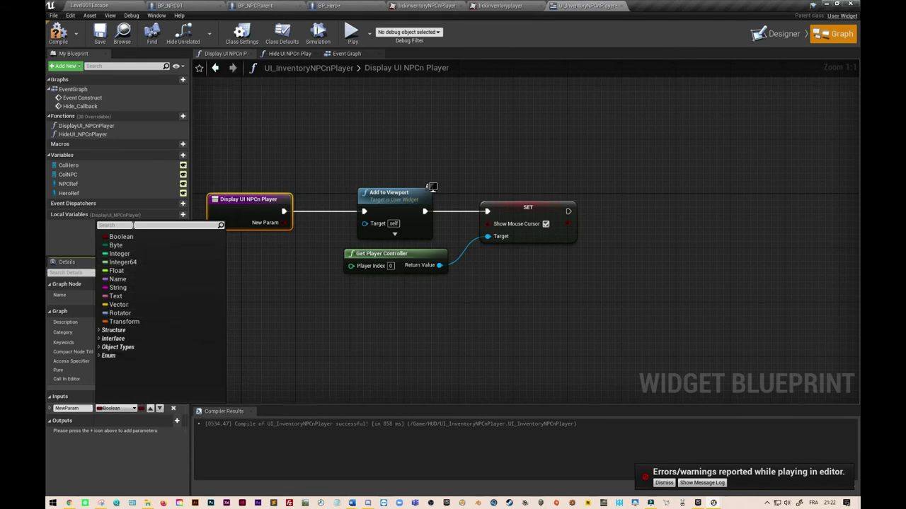
text(BP_)
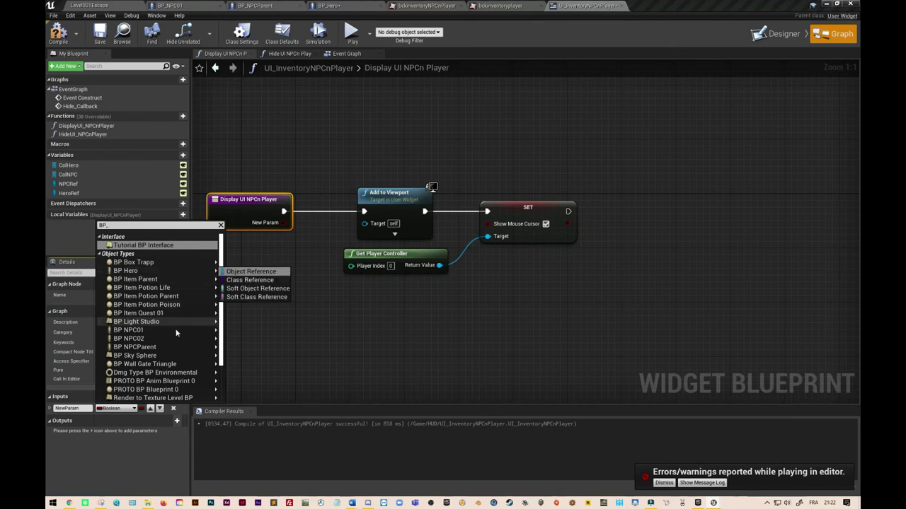
mouse_move(180, 329)
click(241, 331)
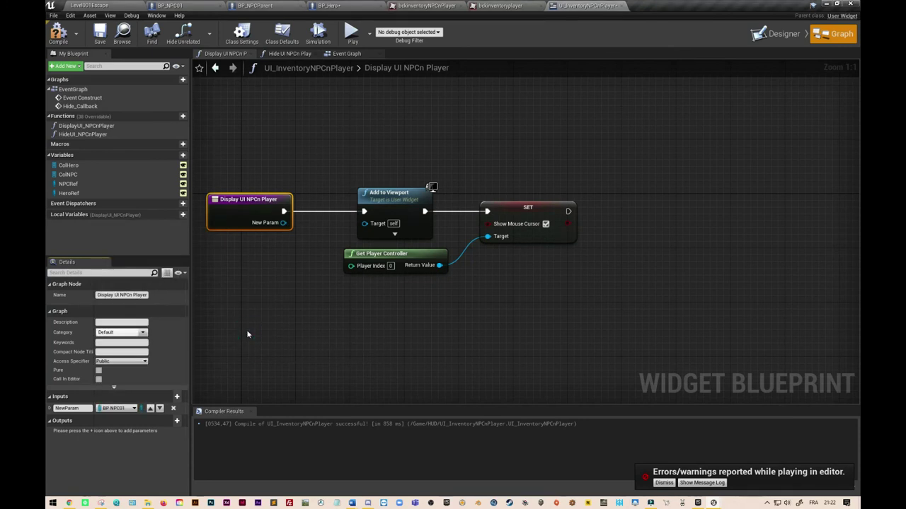
Rename the new function input to NPCRef.
click(71, 409)
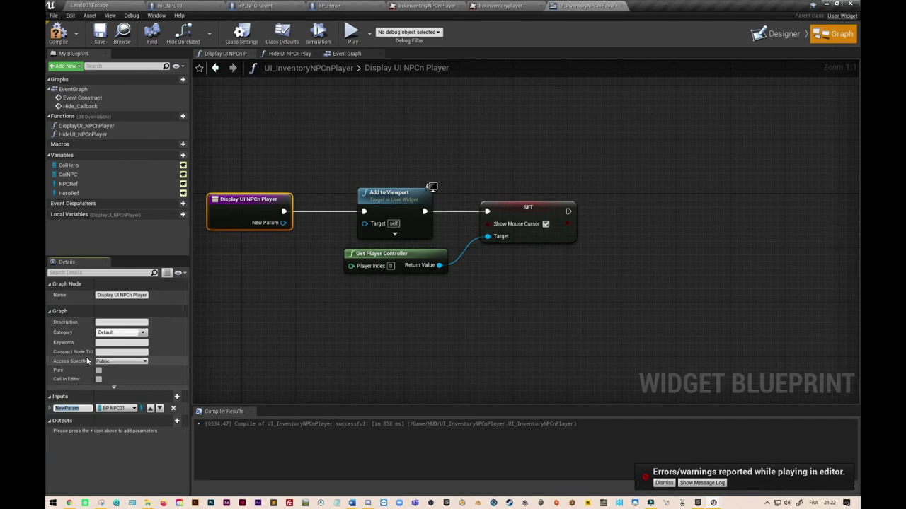
text(NPCRef)
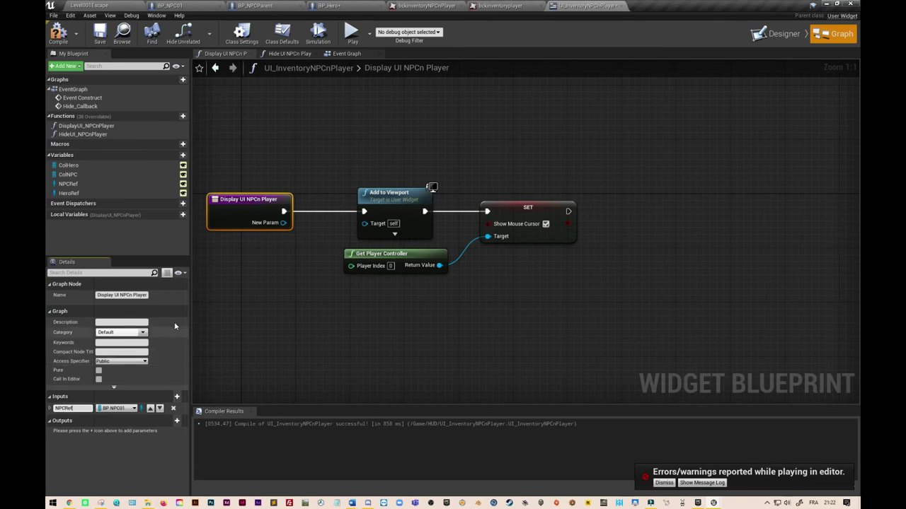
click(258, 299)
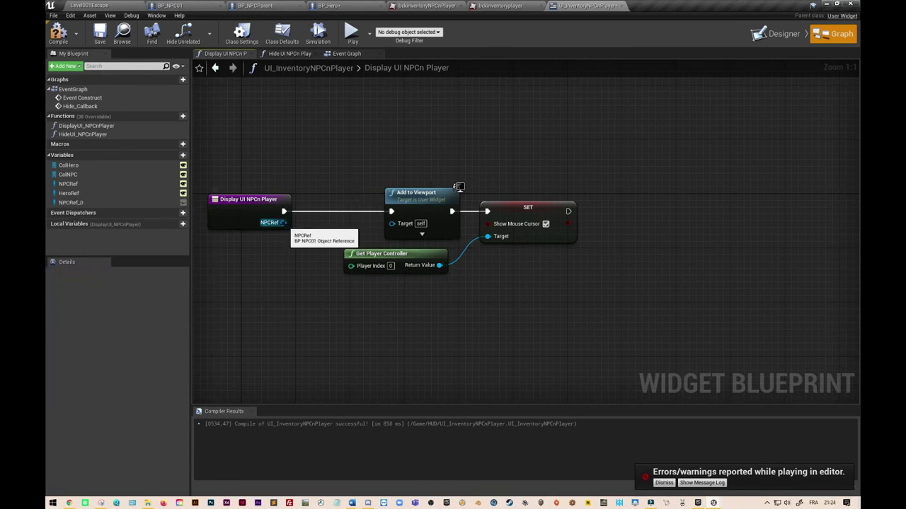
Promote the NPCRef pin to a local variable and wire its SET node before Add to Viewport.
right_click(284, 224)
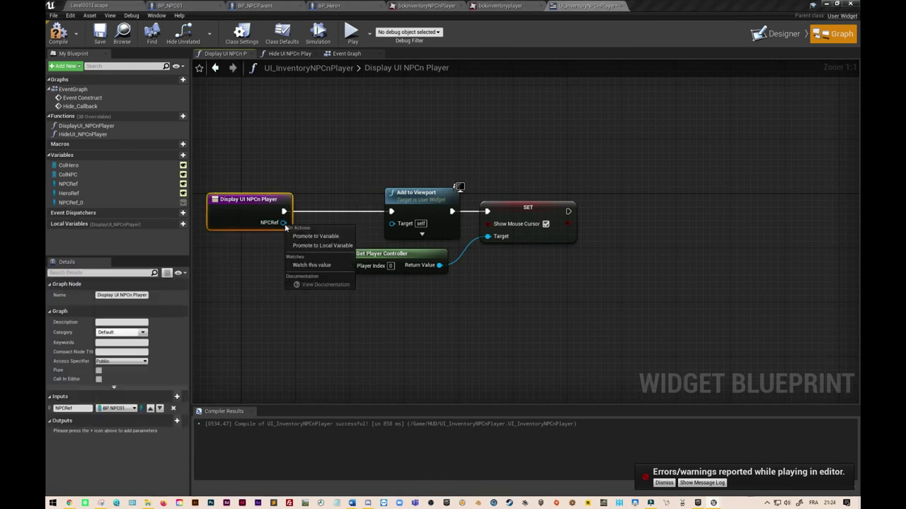
click(310, 246)
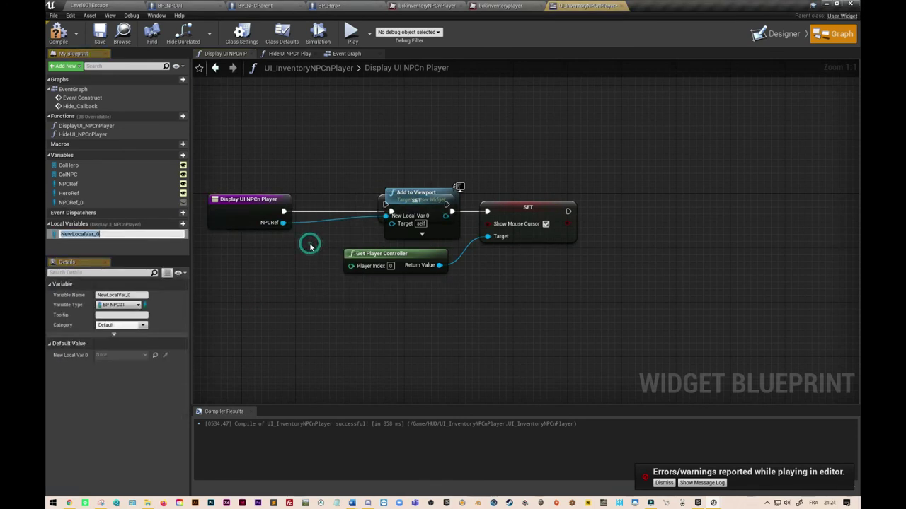
mouse_move(380, 200)
mouse_down()
mouse_move(297, 216)
mouse_move(310, 211)
mouse_up()
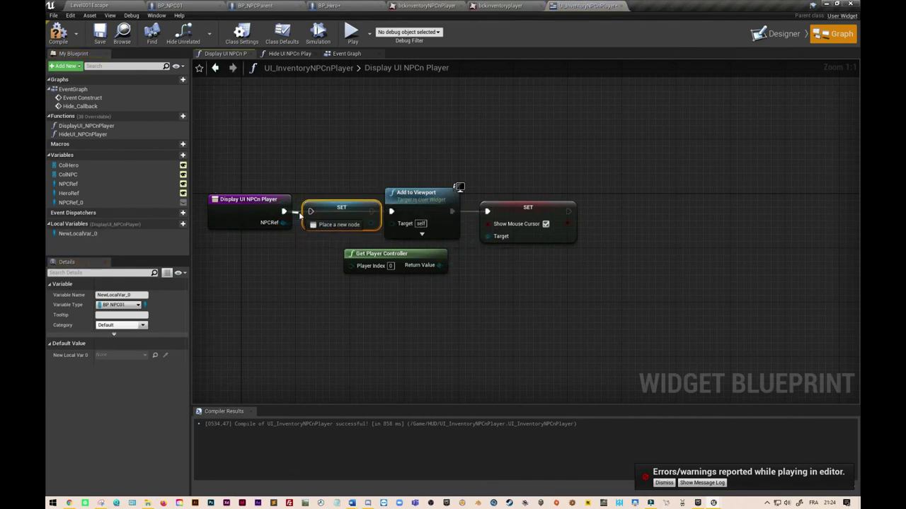
drag(373, 210, 391, 211)
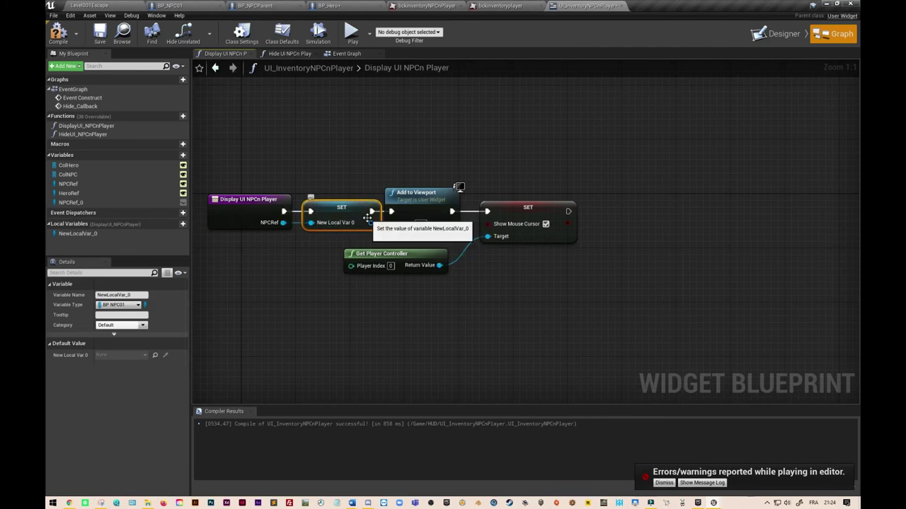
Rename the new local variable to NPCRefLocal.
click(117, 294)
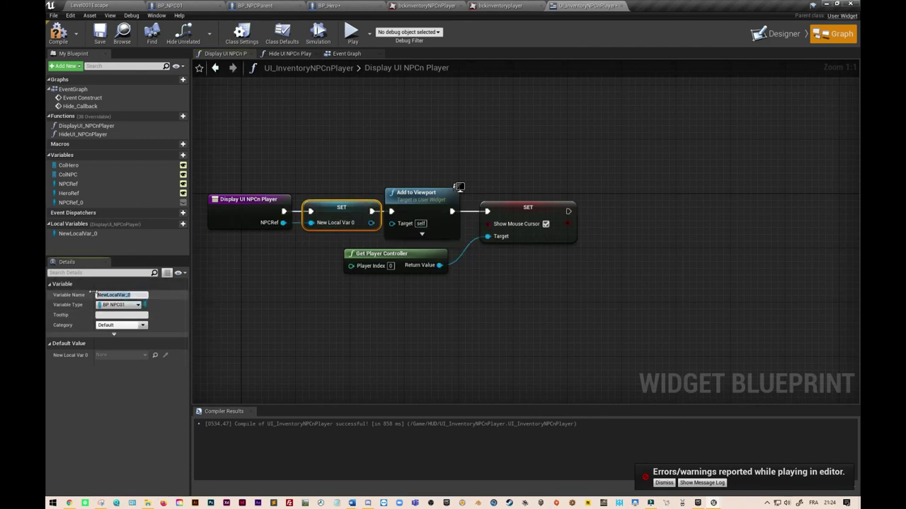
text(B)
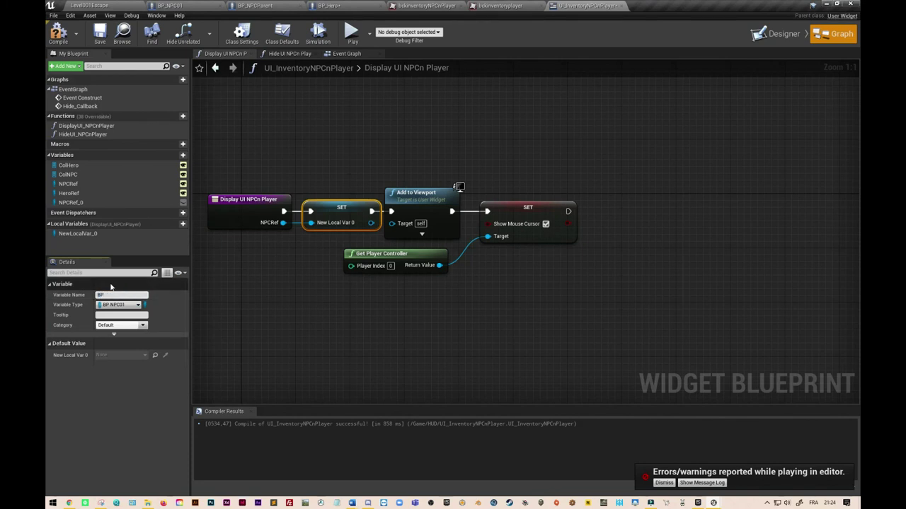
key(BackSpace)
text(NPCRef)
text(Local)
click(370, 304)
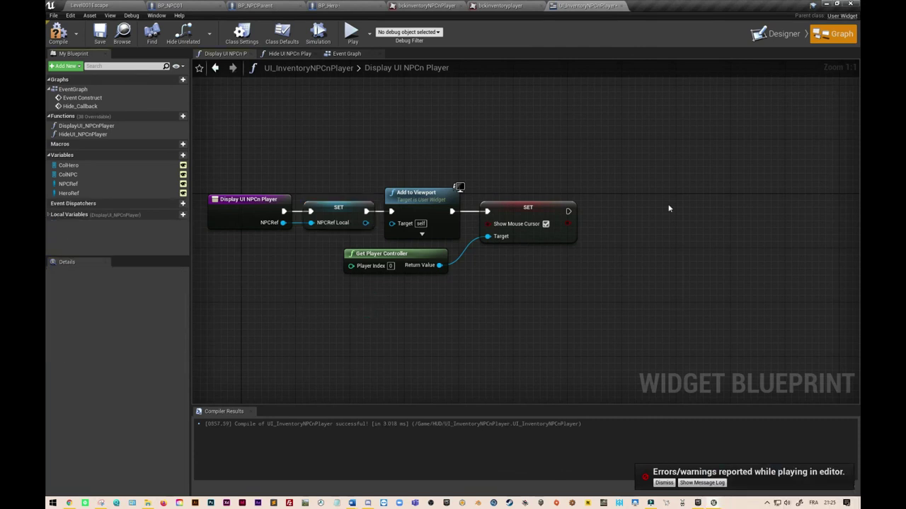
In BP_Hero's NPCInteraction graph, wire the As BP NPC01 cast result to Display's NPCRef pins.
click(368, 5)
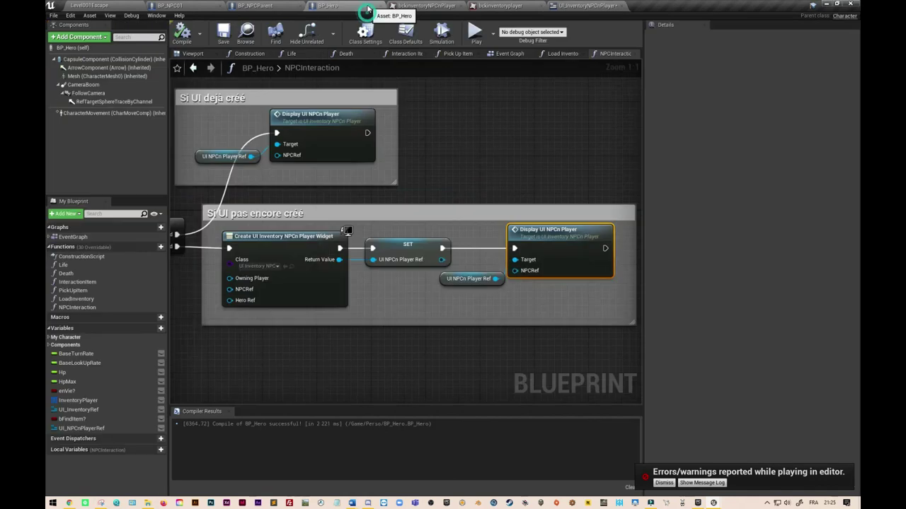
right_drag(365, 211, 530, 216)
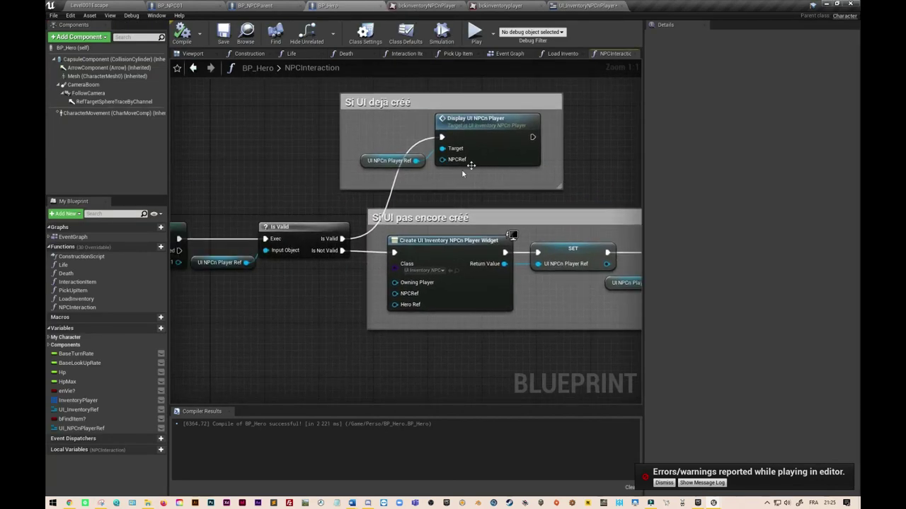
scroll(466, 179, down, 2)
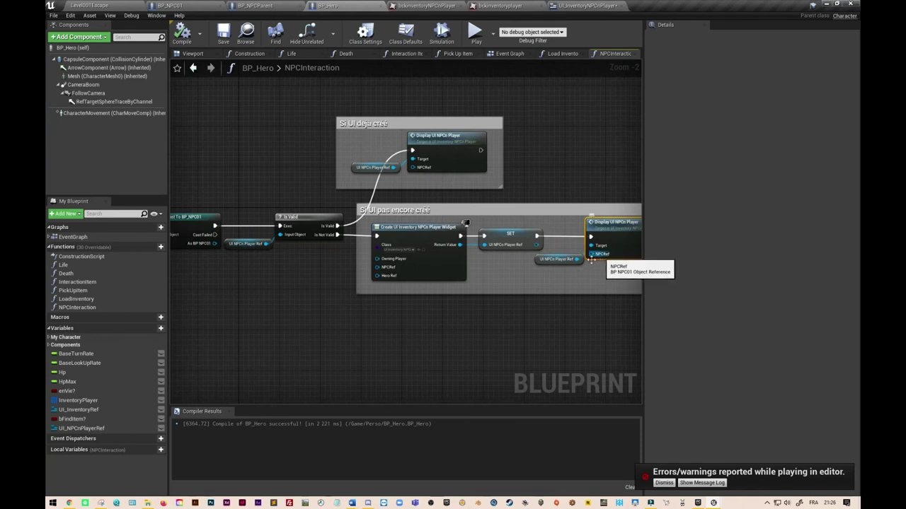
right_drag(295, 360, 344, 351)
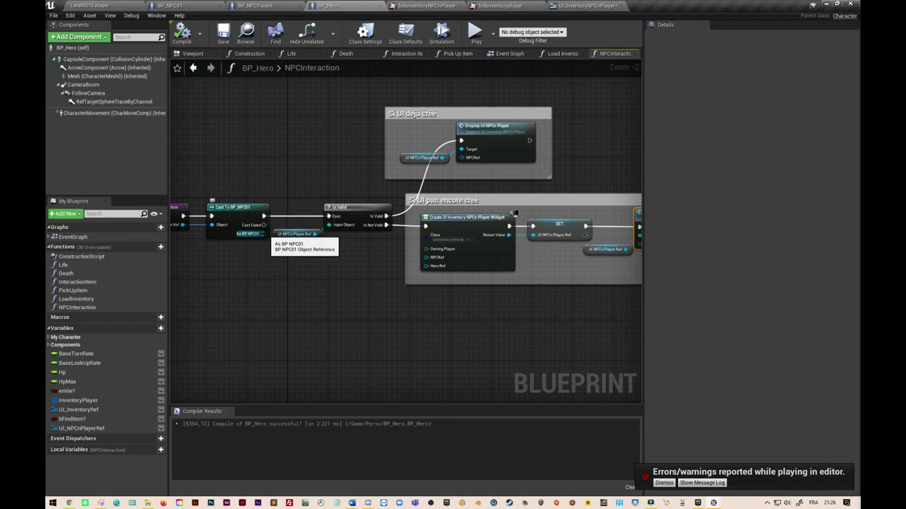
drag(262, 233, 461, 157)
right_drag(421, 249, 244, 255)
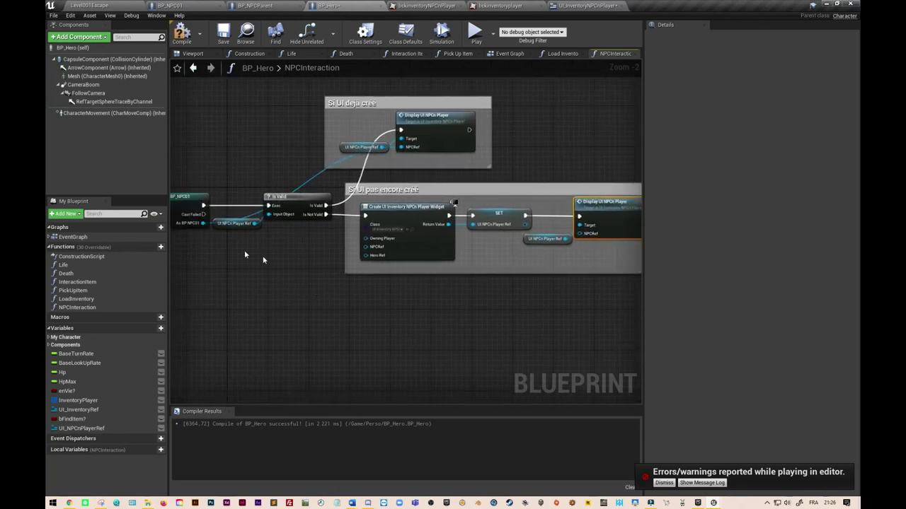
drag(202, 223, 566, 237)
Add two reroute points so the NPC wire bends around the Is Valid node, then save BP_Hero.
double_click(312, 181)
drag(313, 182, 266, 155)
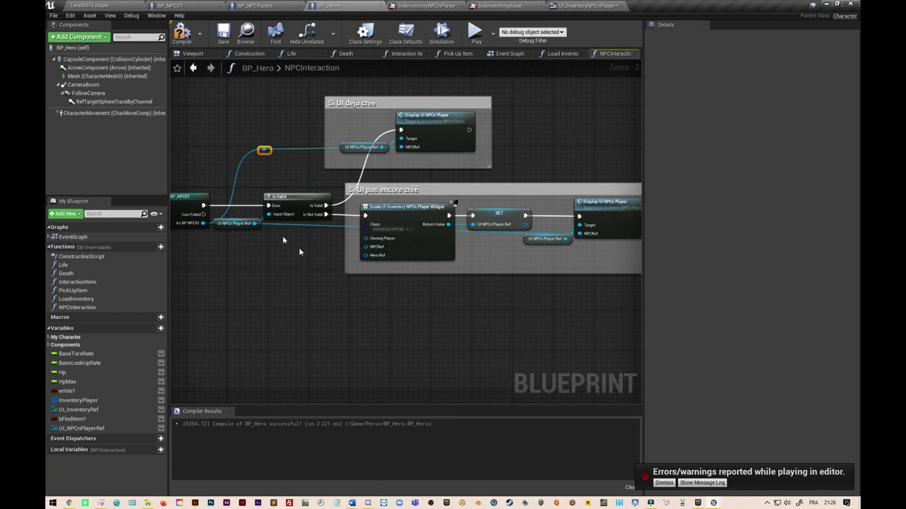
double_click(323, 228)
mouse_move(322, 228)
mouse_down()
mouse_move(272, 246)
mouse_move(256, 241)
mouse_move(265, 243)
mouse_up()
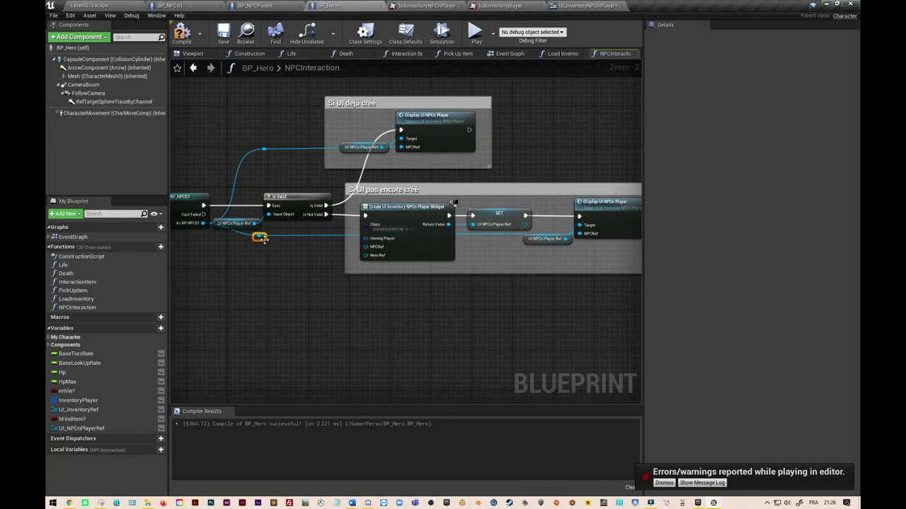
right_drag(368, 319, 377, 326)
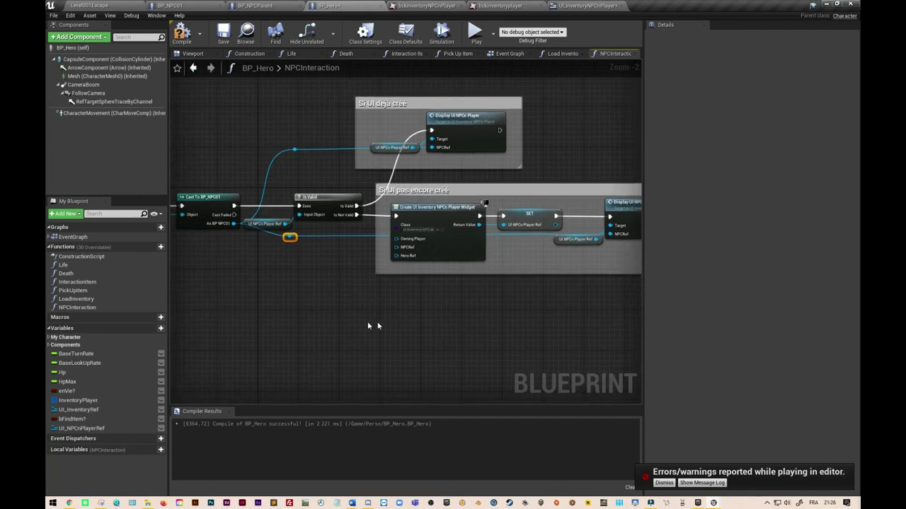
click(223, 35)
Connect the cast NPC result to the widget-creation node's NPCRef input.
mouse_move(233, 223)
mouse_down()
mouse_move(245, 246)
mouse_move(397, 249)
mouse_up()
right_drag(273, 283, 349, 275)
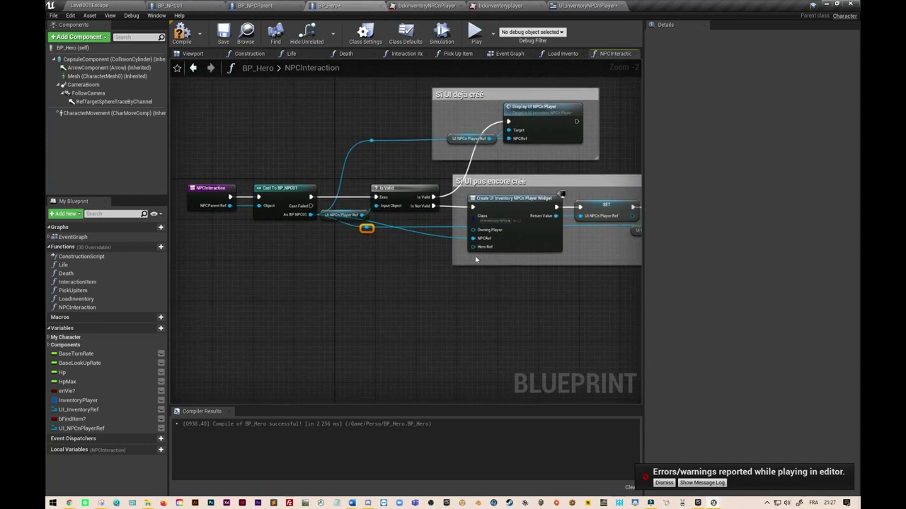
drag(473, 247, 433, 264)
Feed a Self reference into the widget-creation node's Hero Ref input.
text(self)
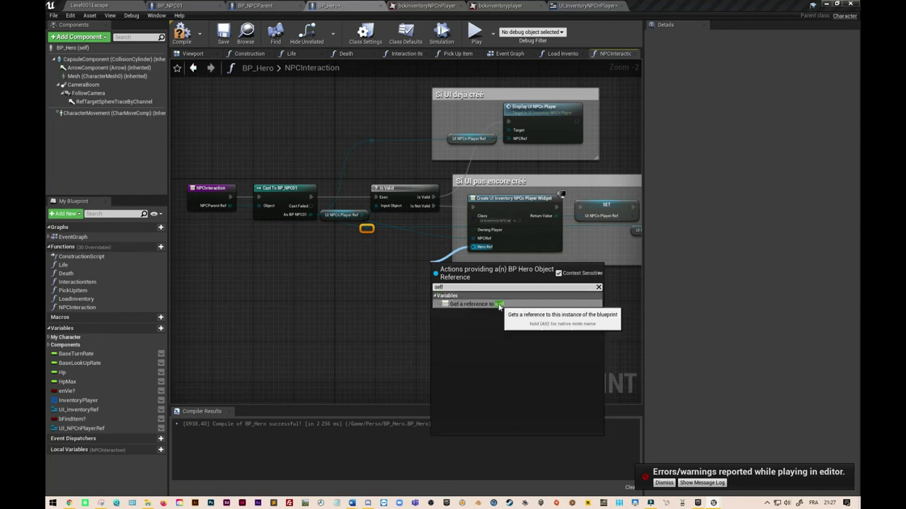
click(500, 306)
right_drag(452, 276, 342, 324)
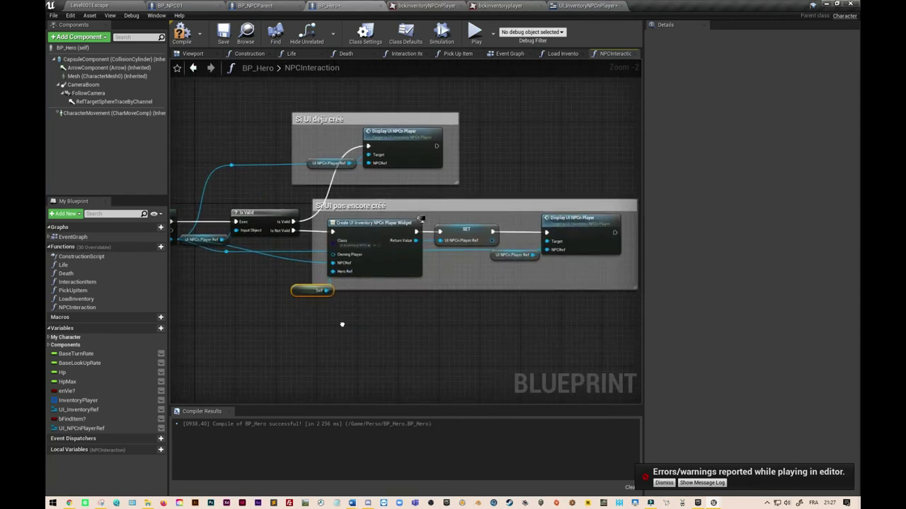
Widen the 'Si UI pas encore créé' comment box, place the Self node inside, and route the NPC wire beneath it.
drag(450, 206, 509, 206)
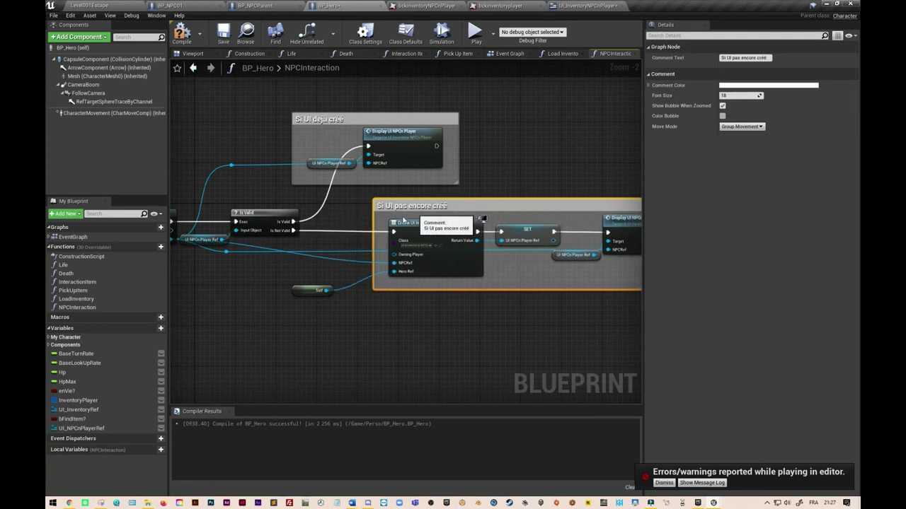
drag(374, 244, 324, 245)
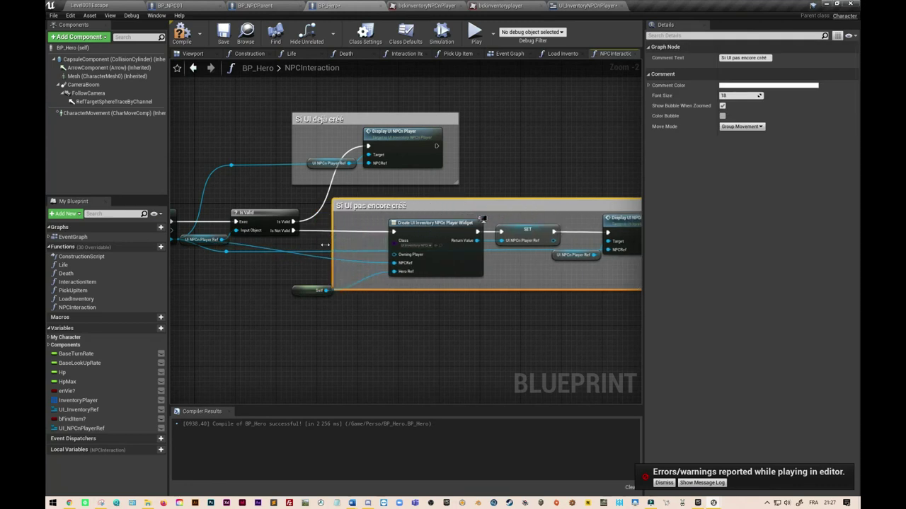
drag(302, 293, 353, 277)
mouse_move(272, 320)
right_down()
mouse_move(317, 325)
mouse_move(327, 315)
right_up()
right_drag(334, 320, 328, 331)
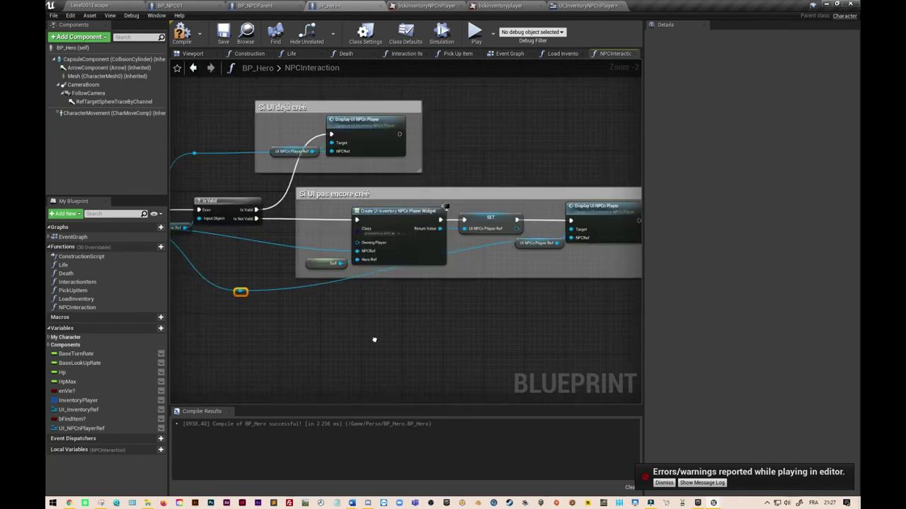
drag(288, 249, 332, 312)
right_drag(441, 377, 541, 363)
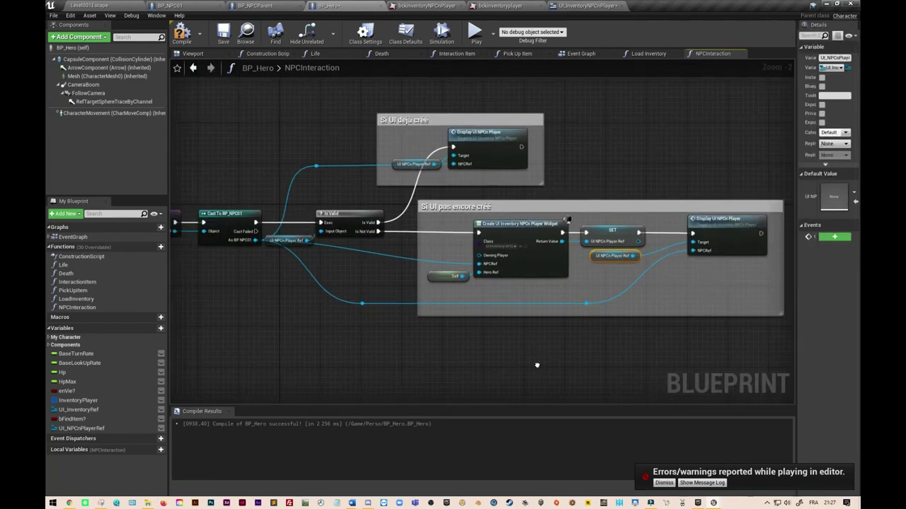